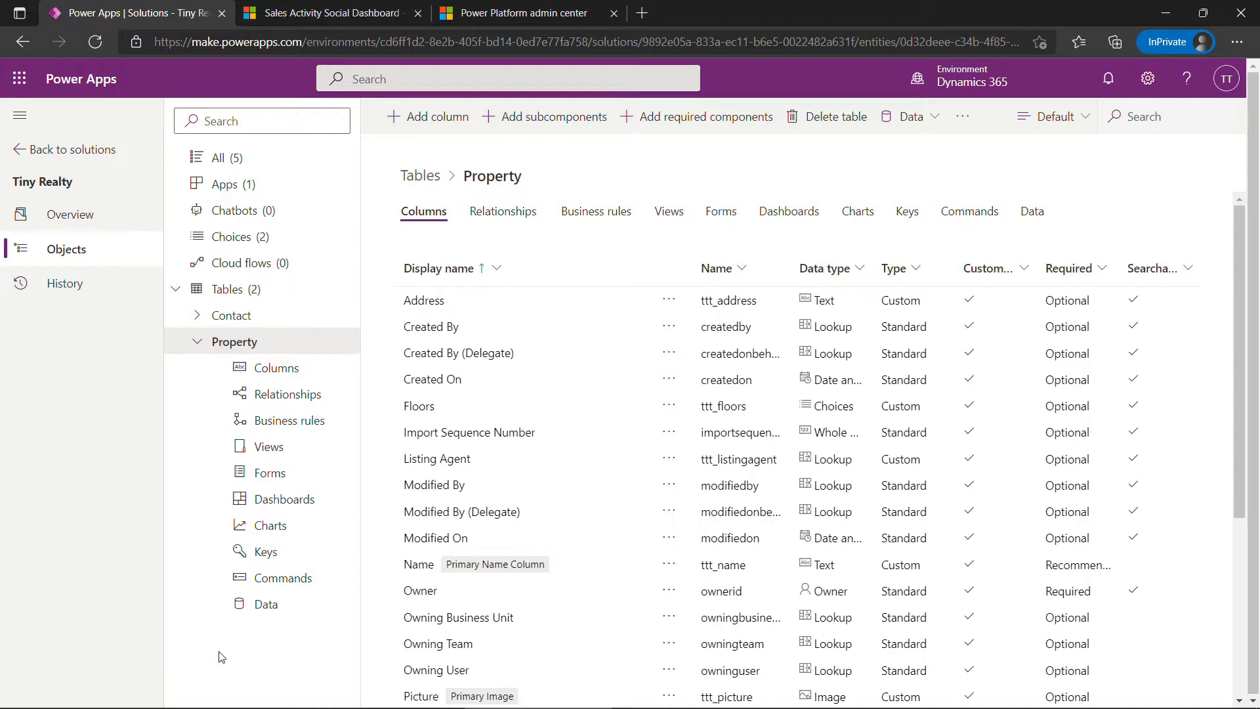
# - Open the Property table's Forms list and the Main-type Information form in the designer
pyautogui.click(275, 481)
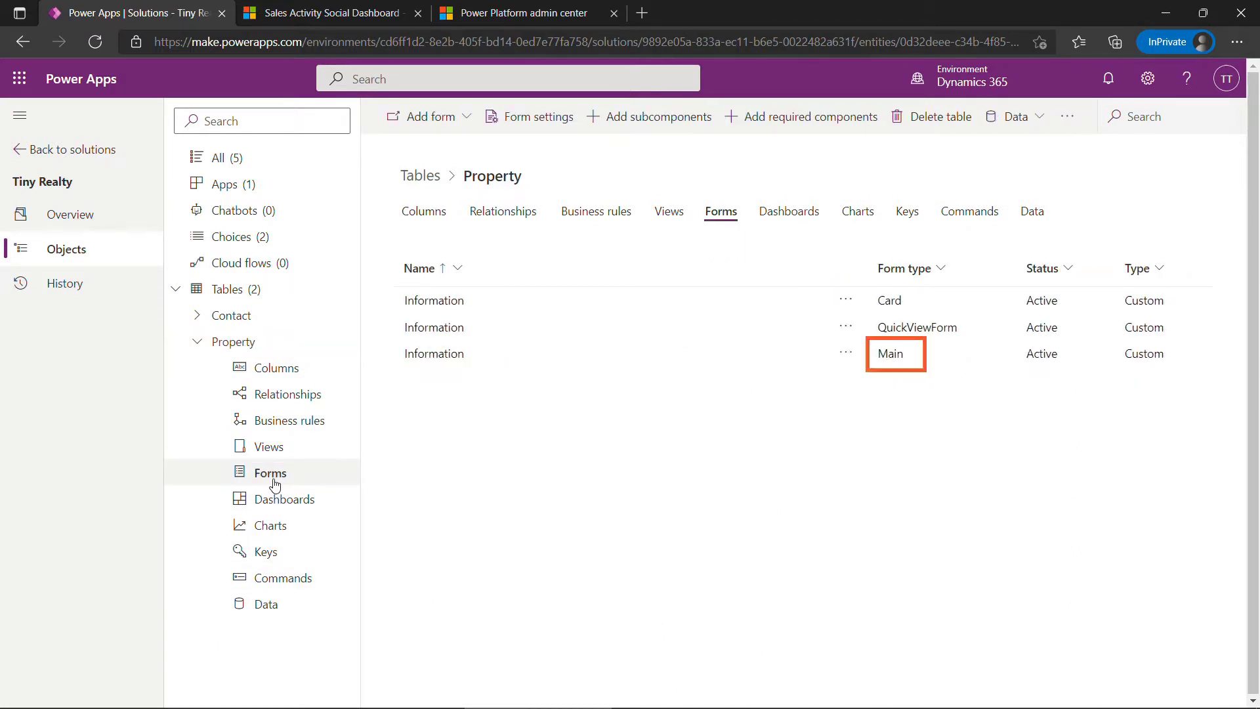
pyautogui.click(431, 354)
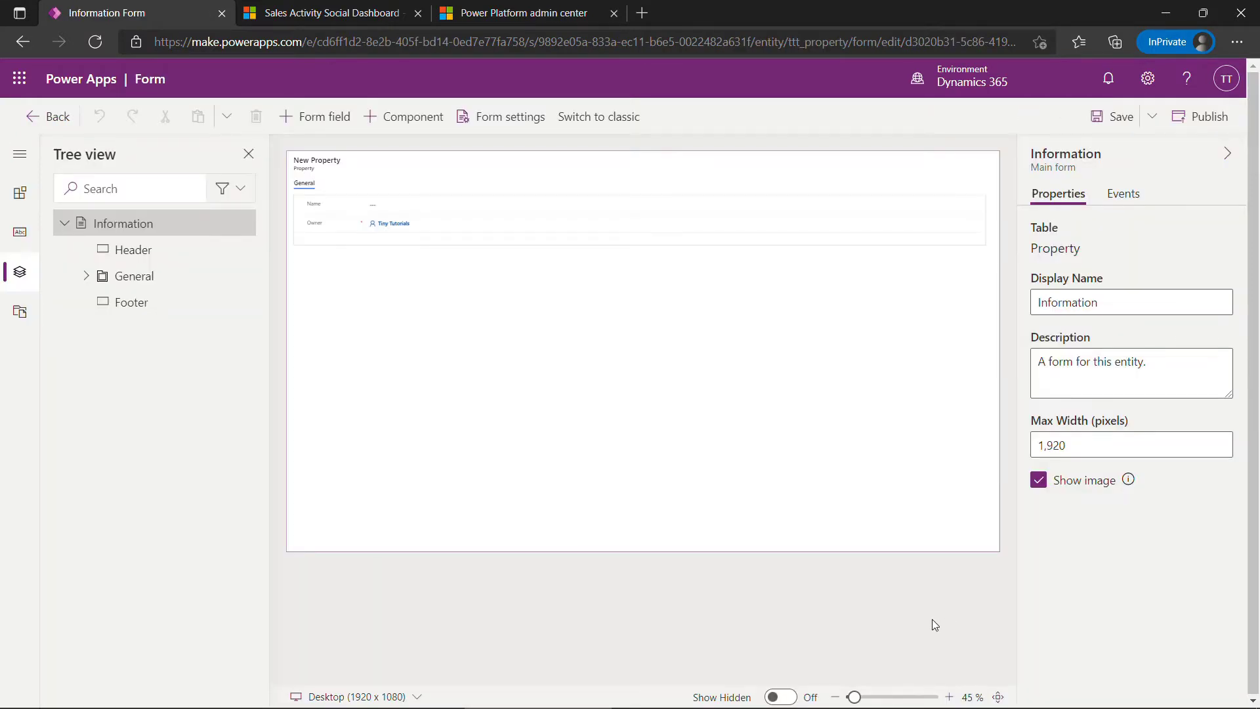
# - Zoom the form preview to 95%, check the Desktop device options, and select the General tab
pyautogui.click(951, 697)
pyautogui.click(950, 697)
pyautogui.click(951, 697)
pyautogui.click(950, 697)
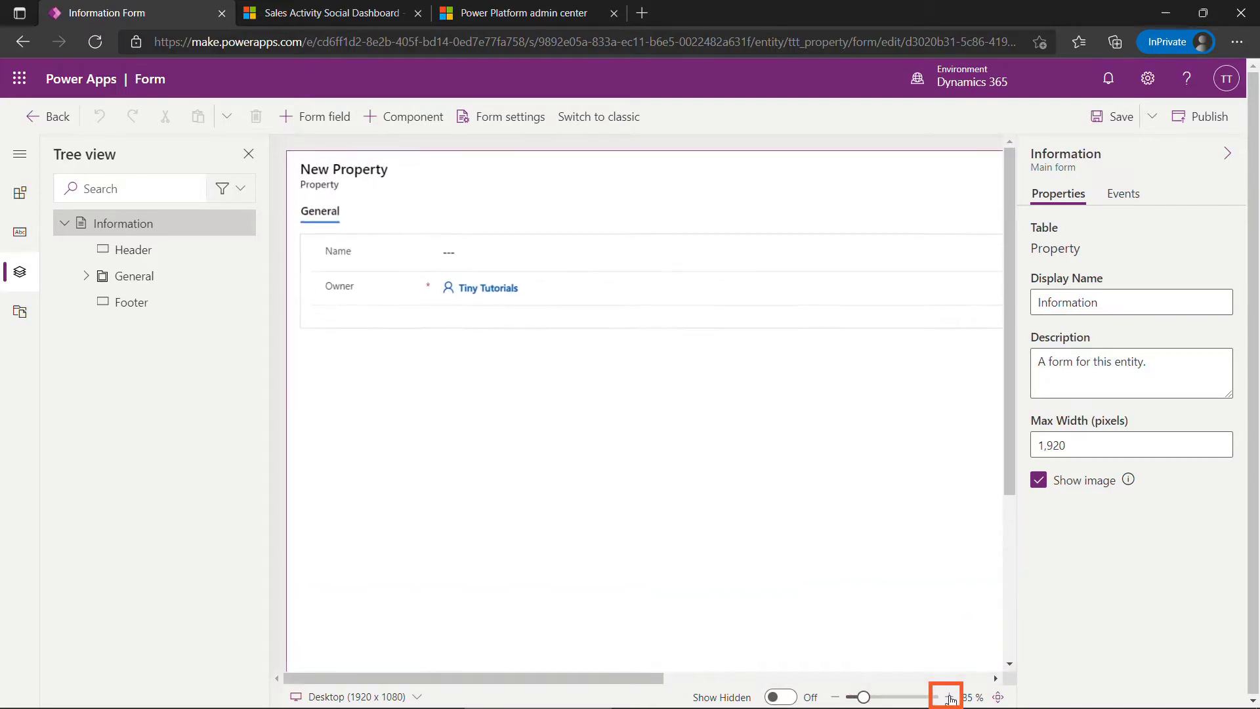
pyautogui.click(951, 698)
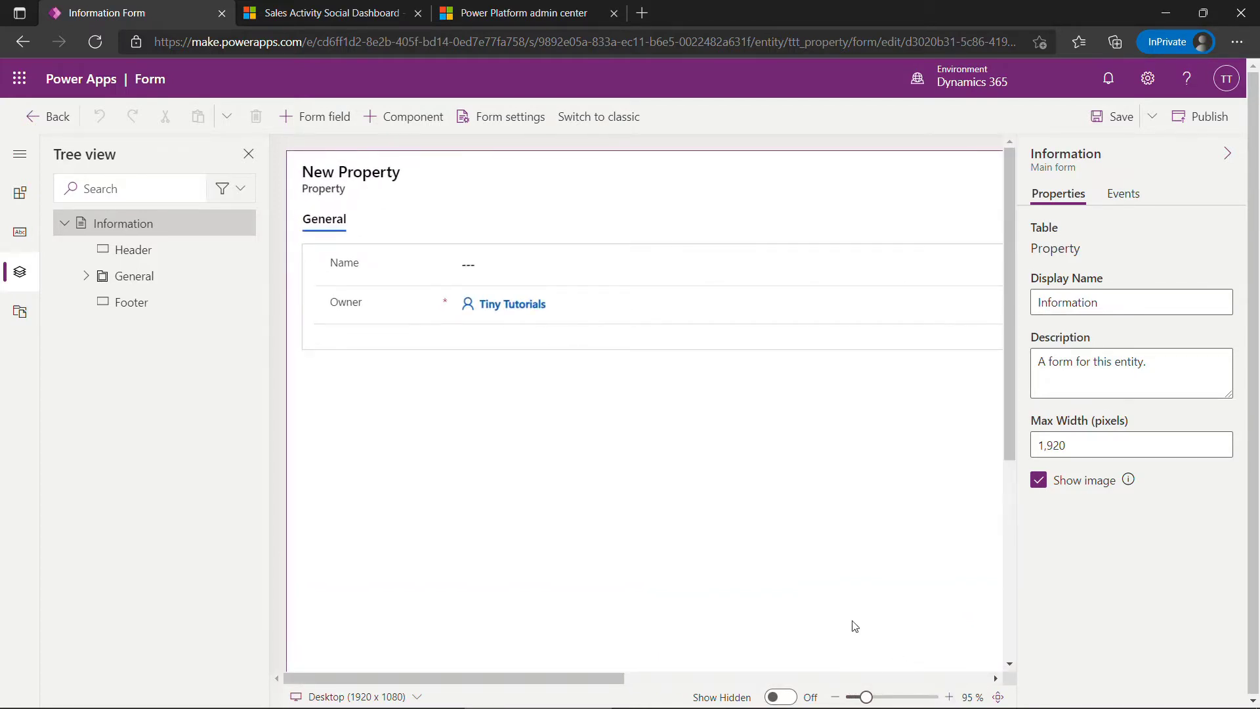
pyautogui.click(417, 697)
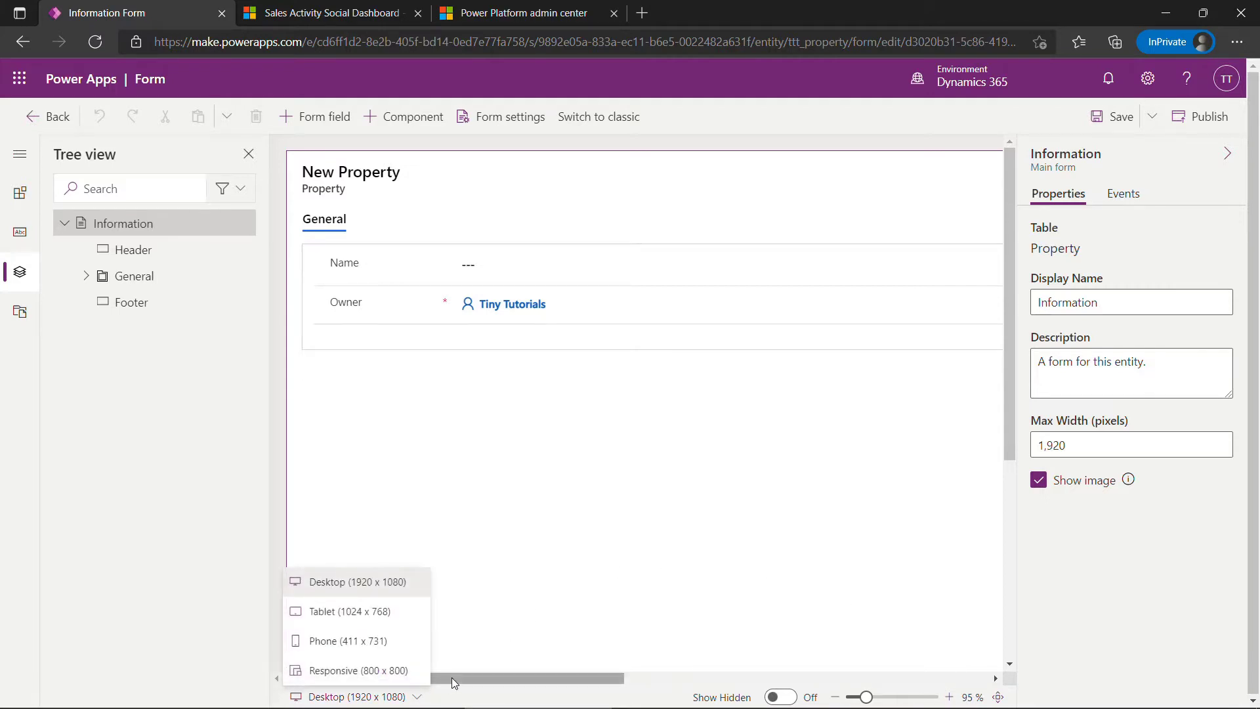
pyautogui.click(334, 426)
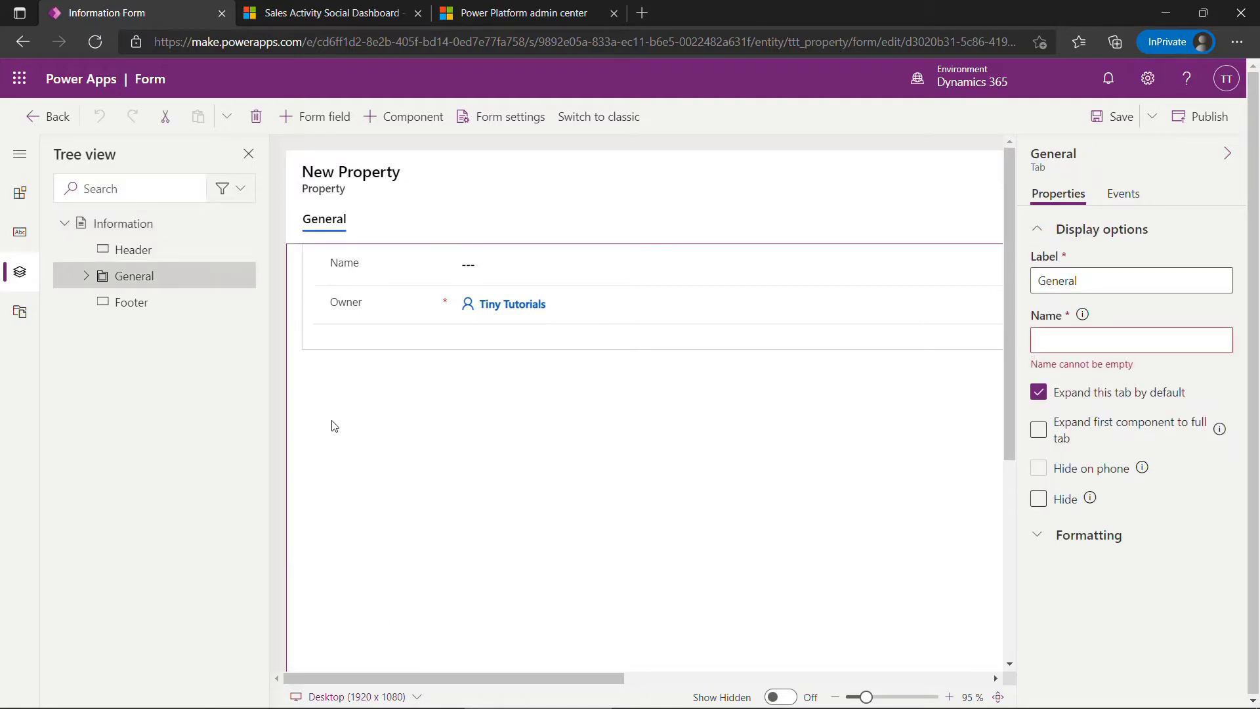
# - Show the Property table's available columns in the designer's Table columns pane
pyautogui.click(19, 161)
pyautogui.click(65, 236)
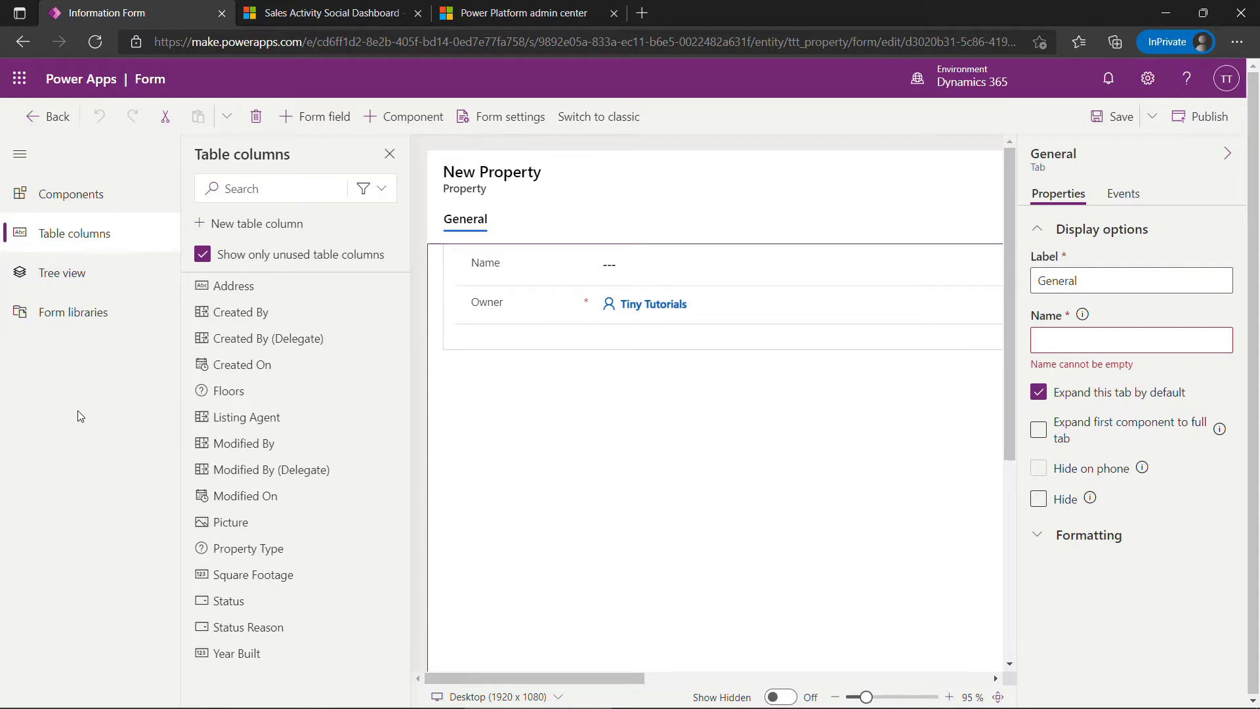
pyautogui.moveTo(590, 679); pyautogui.dragTo(546, 683)
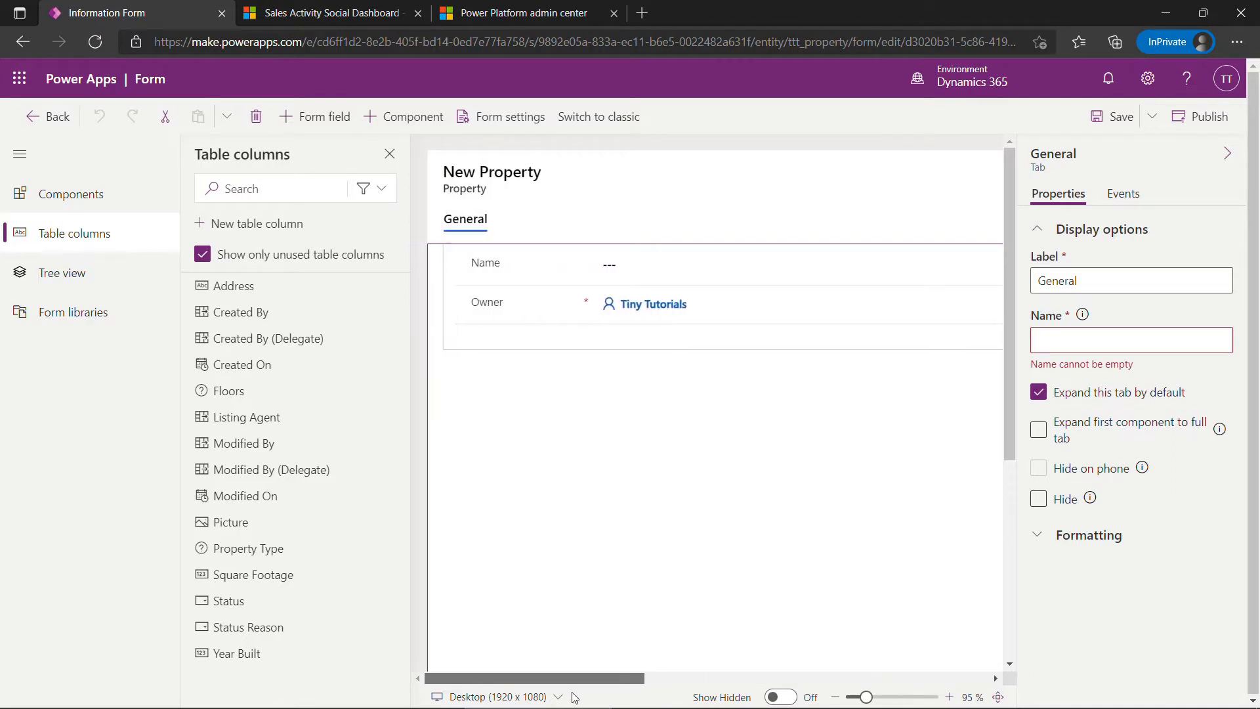
# - Set the General section's formatting to 2 columns
pyautogui.click(473, 352)
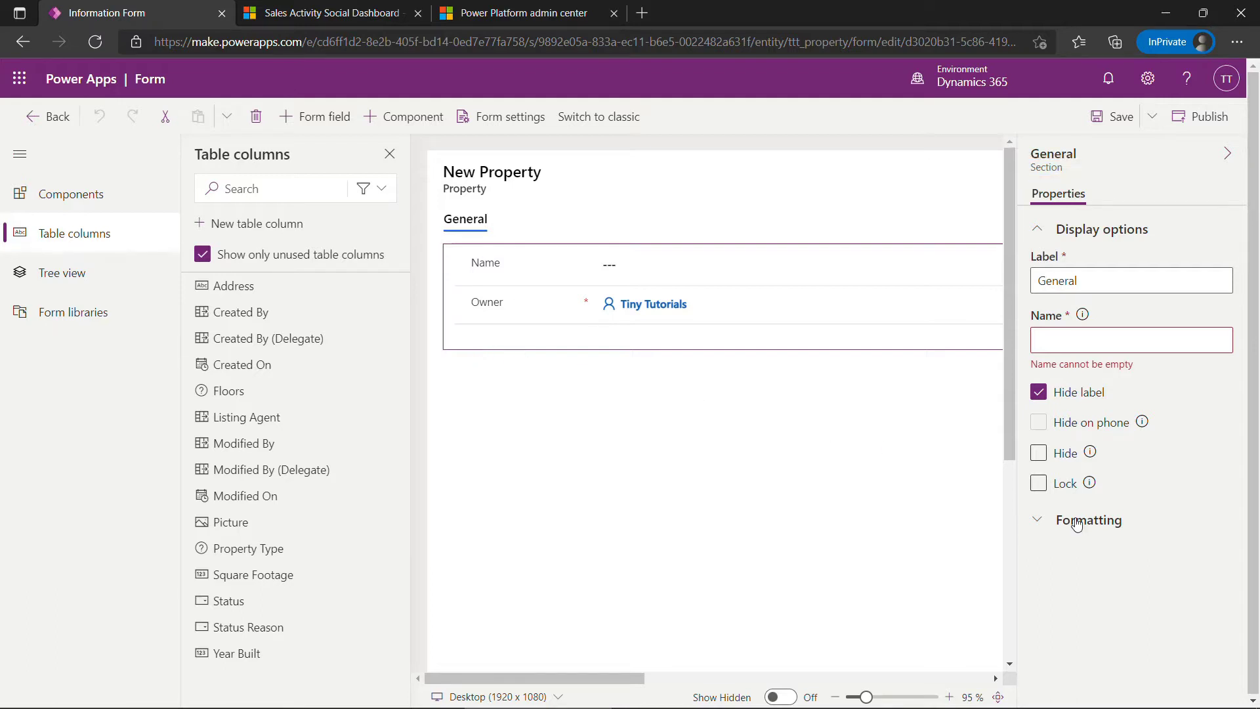
pyautogui.click(1097, 525)
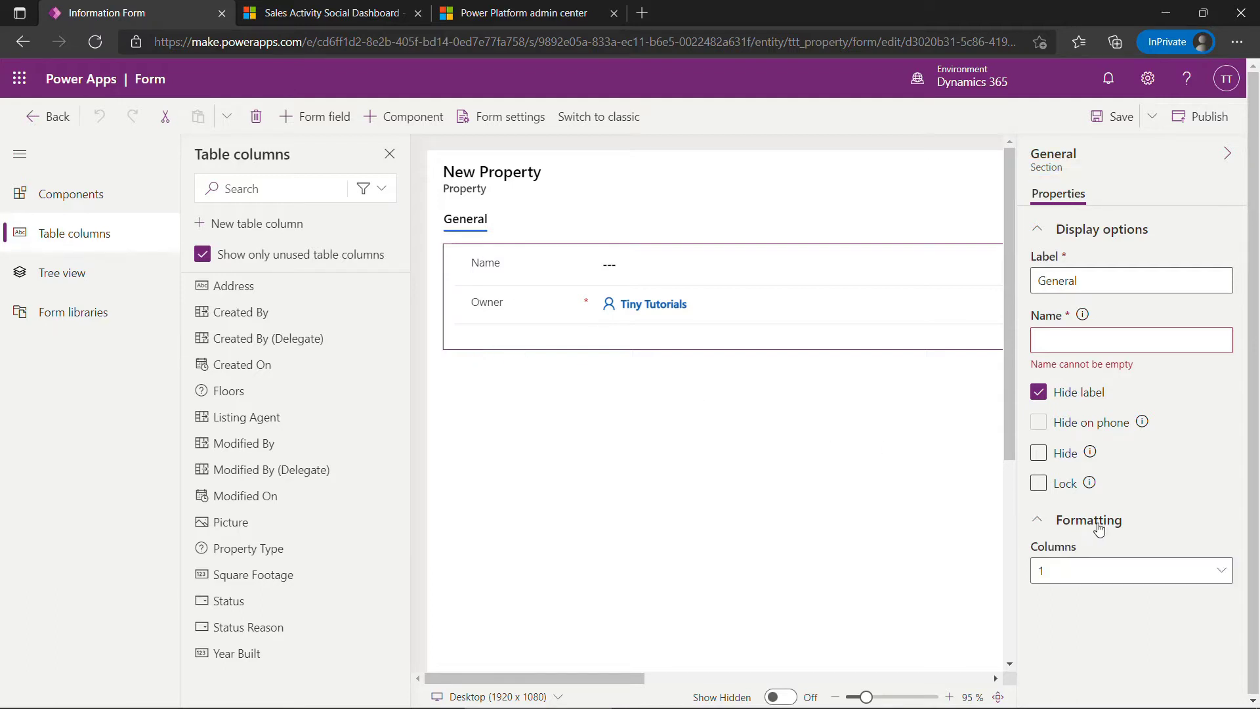
pyautogui.click(1211, 569)
pyautogui.click(1161, 416)
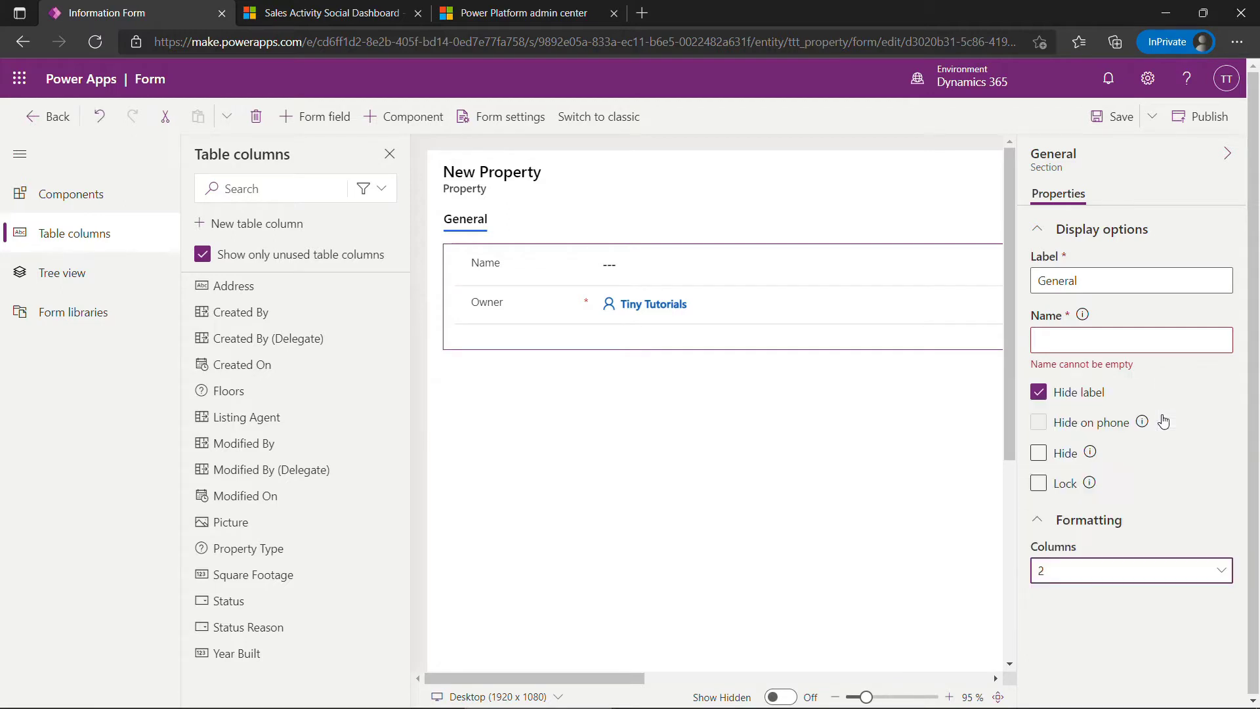
pyautogui.moveTo(612, 680); pyautogui.dragTo(579, 703)
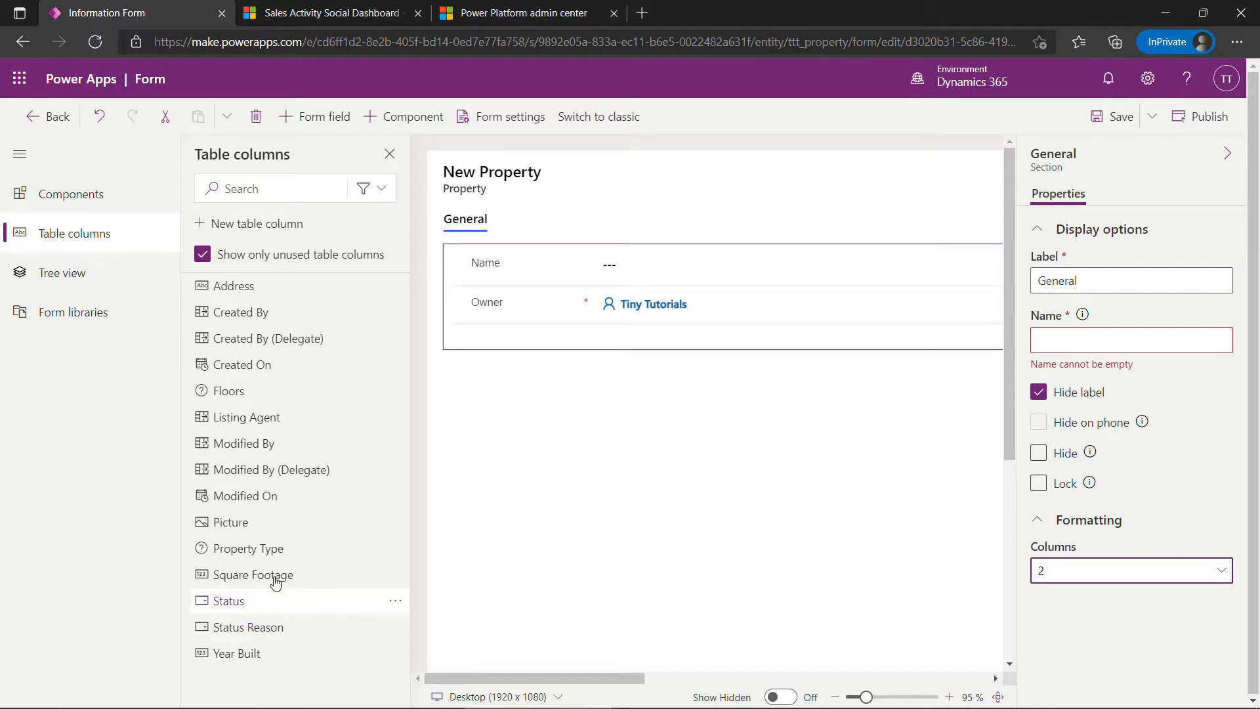
# - Place Property Type and Address in the General section's first column
pyautogui.moveTo(256, 548); pyautogui.dragTo(517, 293)
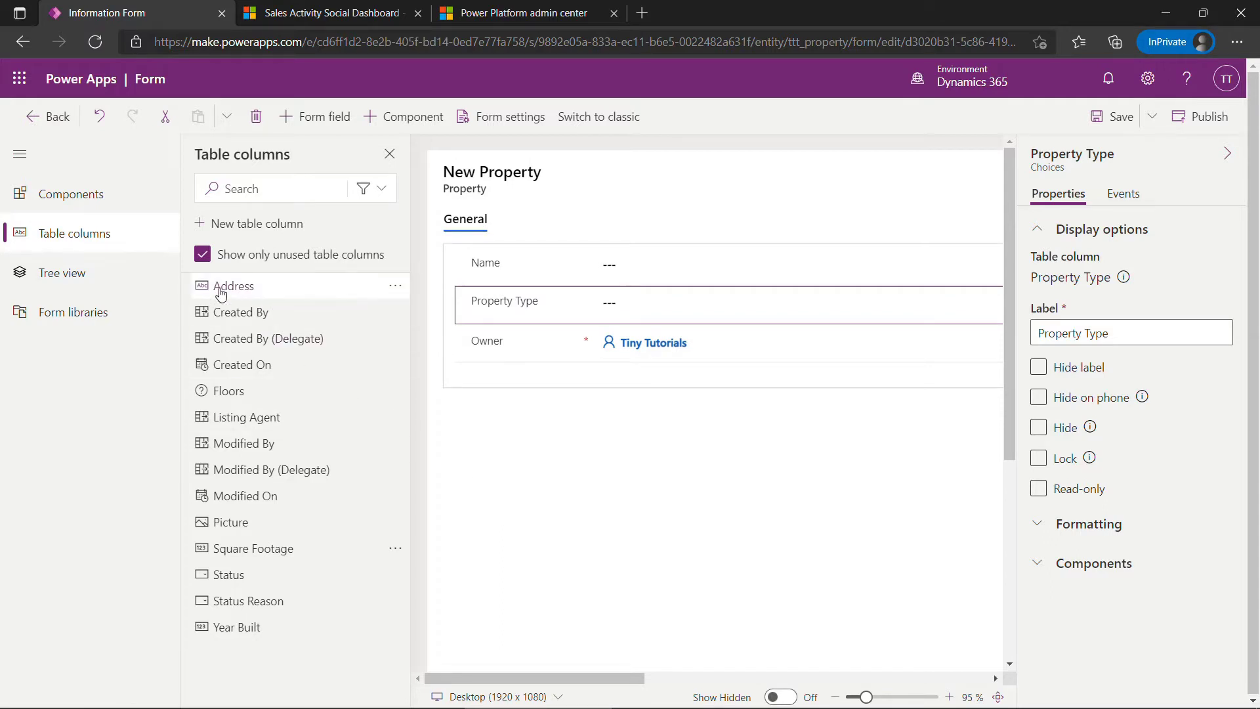
pyautogui.moveTo(219, 287); pyautogui.dragTo(487, 319)
pyautogui.moveTo(532, 678); pyautogui.dragTo(791, 656)
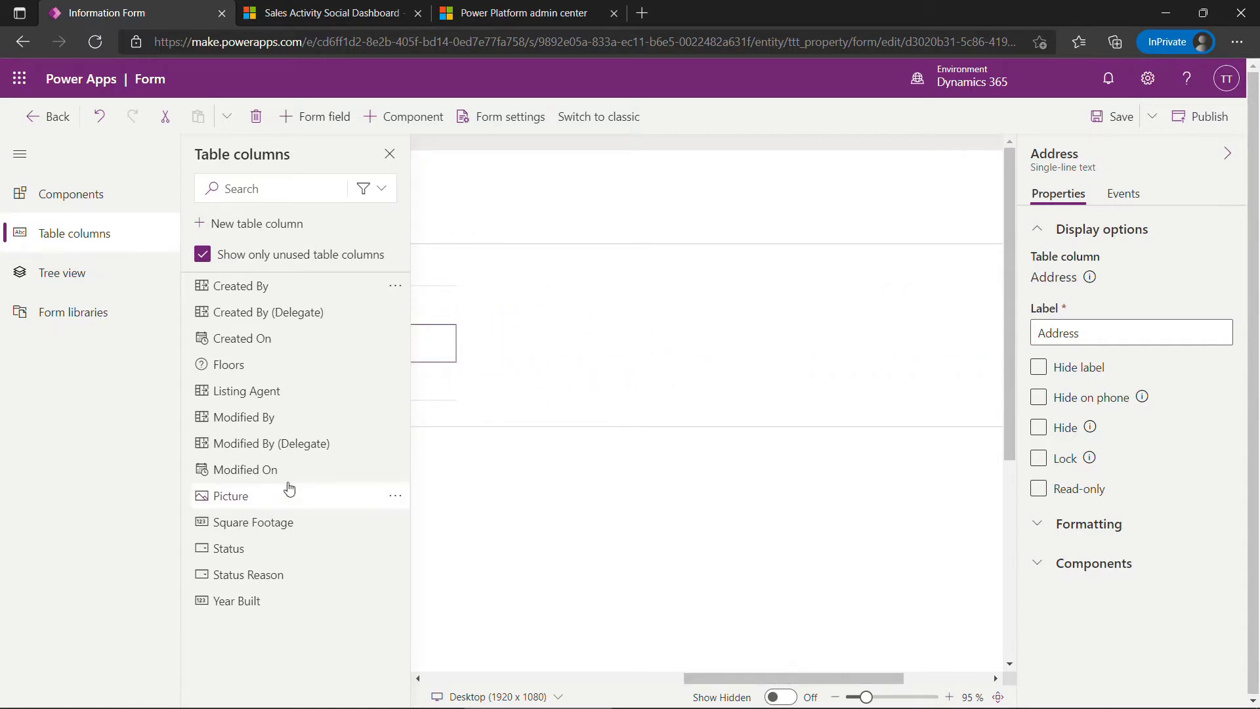
# - Fill the second column with Square Footage, Floors, Year Built and Listing Agent
pyautogui.moveTo(250, 524); pyautogui.dragTo(623, 266)
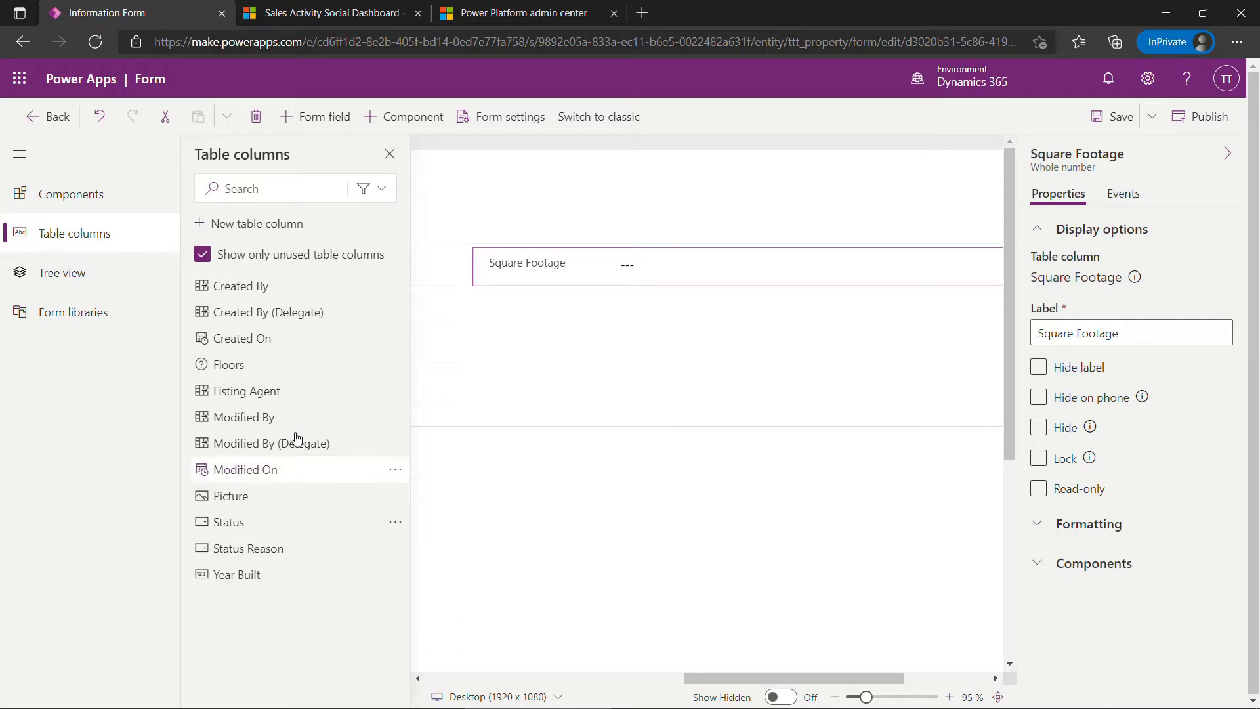
pyautogui.moveTo(237, 365); pyautogui.dragTo(558, 289)
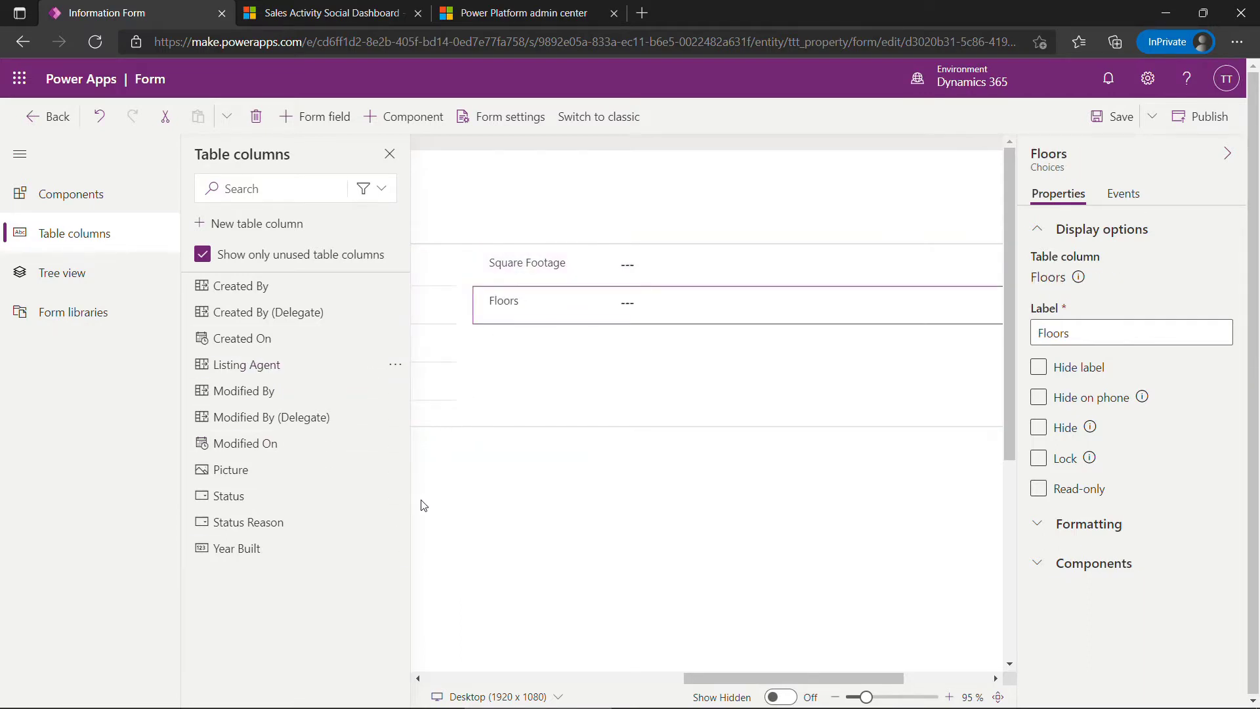
pyautogui.moveTo(247, 549); pyautogui.dragTo(543, 323)
pyautogui.moveTo(243, 379); pyautogui.dragTo(465, 349)
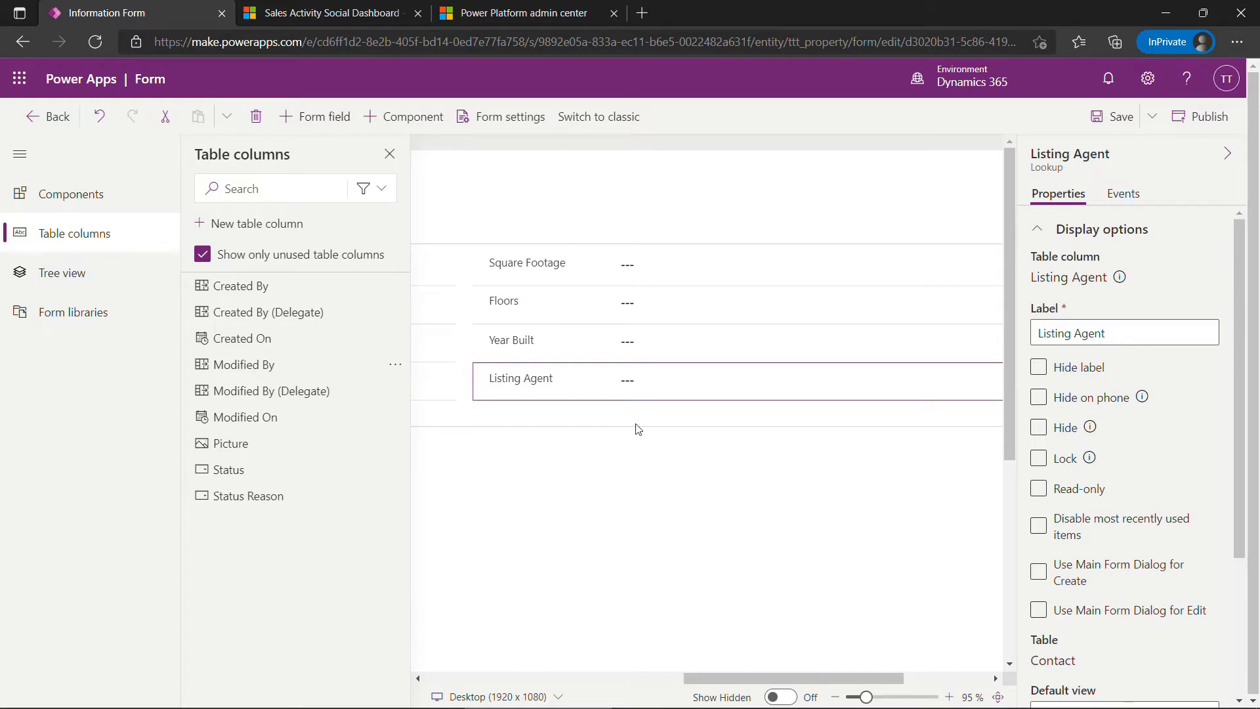
# - Publish the Property Information form and go back to the Forms list
pyautogui.click(1189, 125)
pyautogui.click(47, 117)
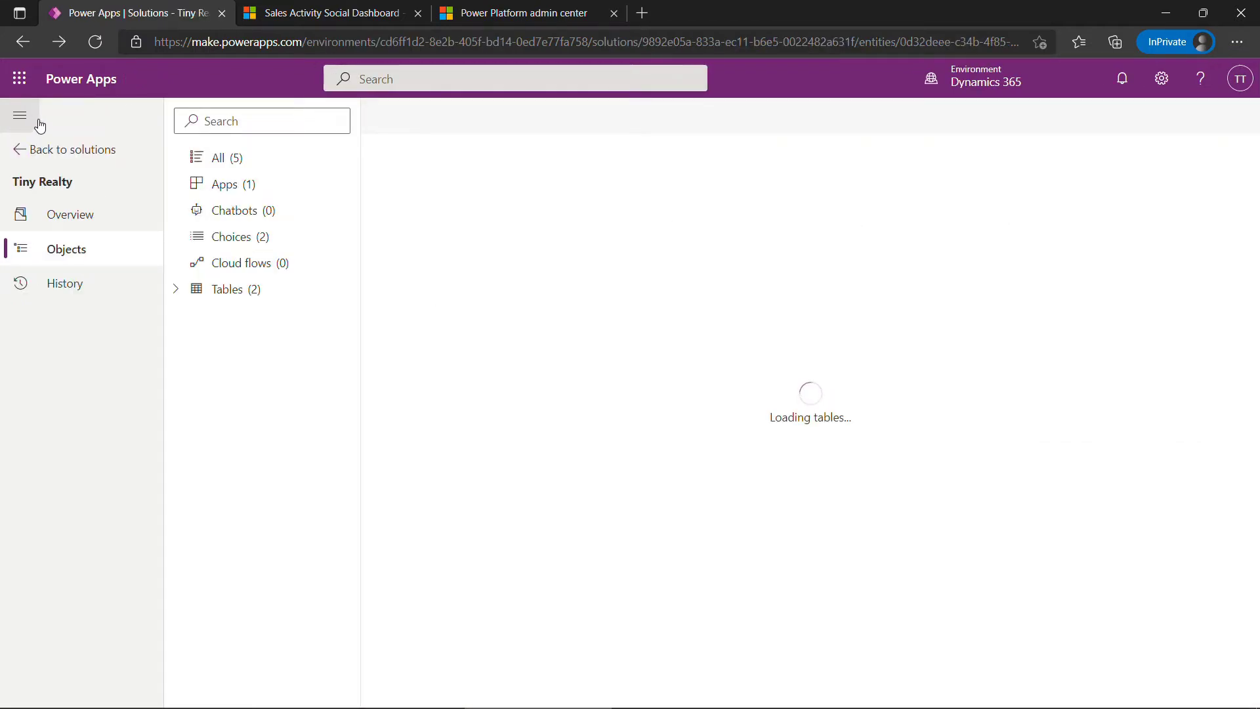
pyautogui.click(283, 16)
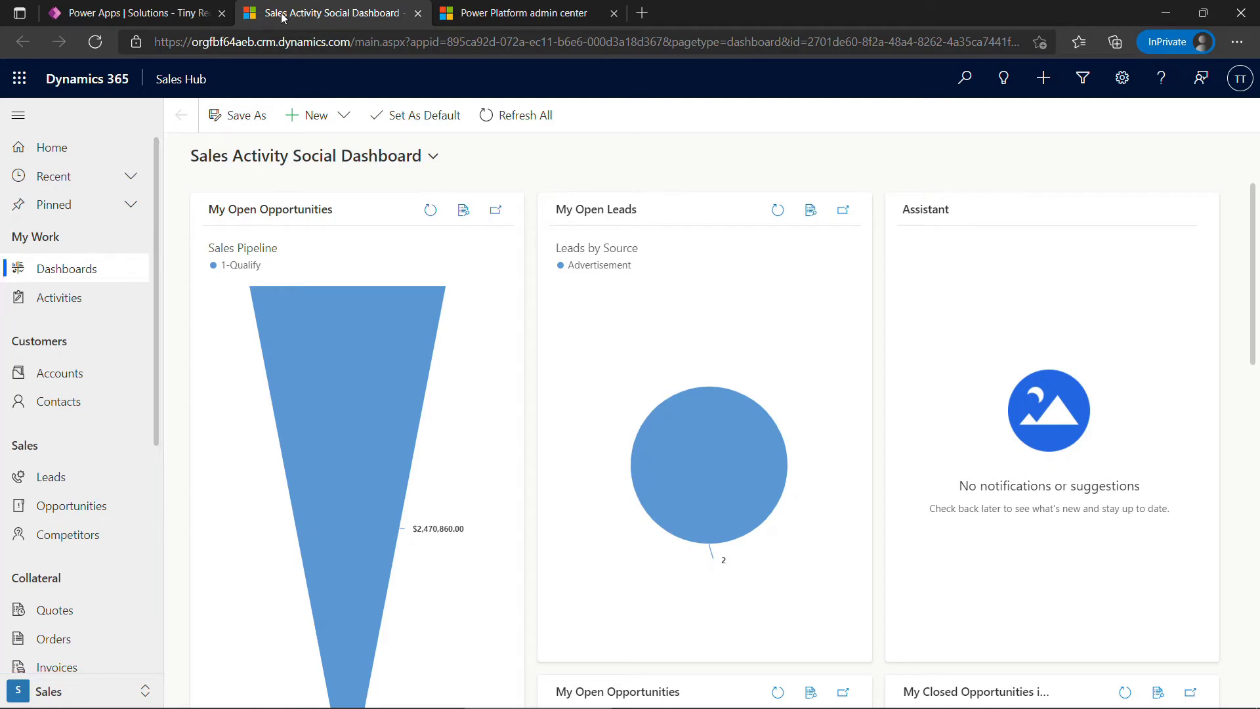
pyautogui.click(130, 16)
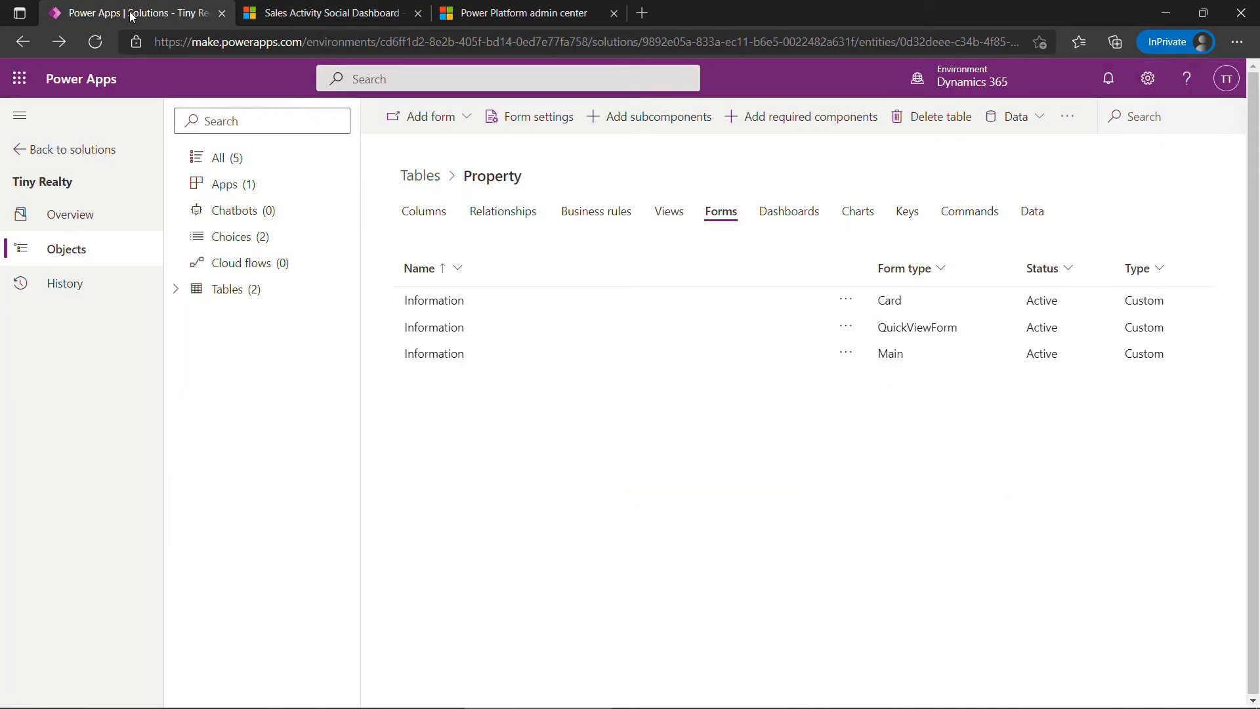
# - Select the Sales Hub app in the Tiny Realty solution and choose Edit in preview
pyautogui.click(233, 187)
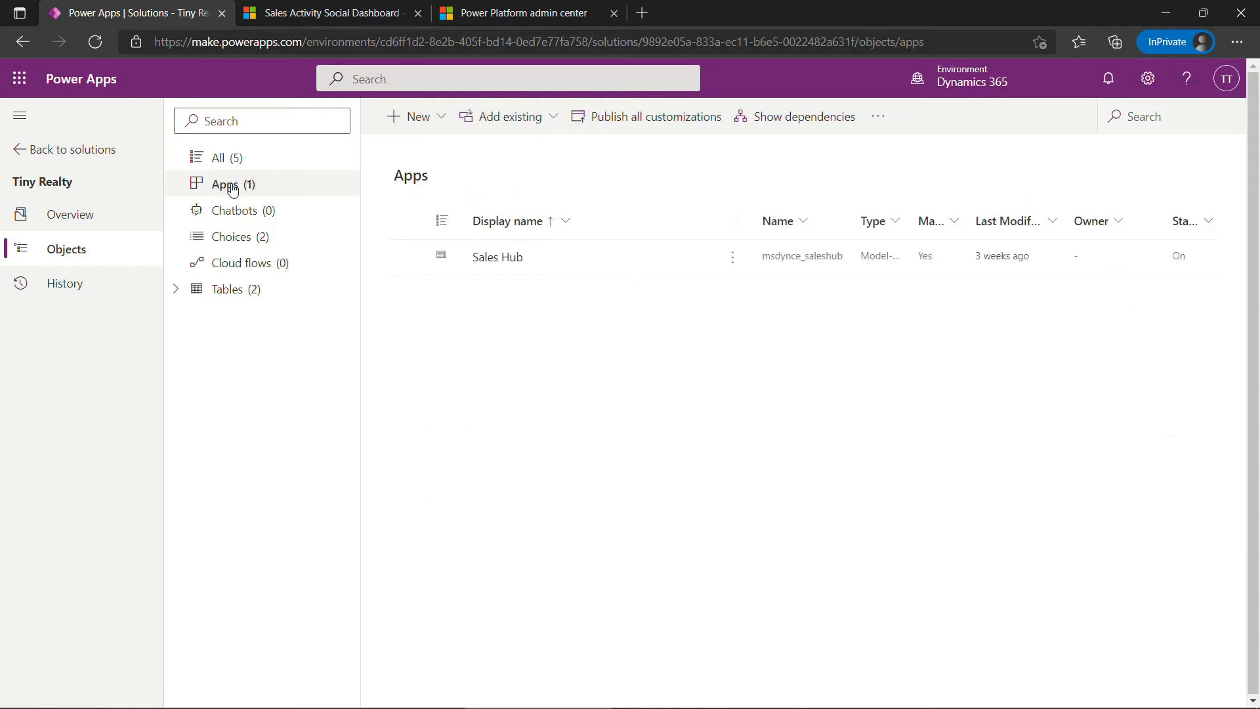
pyautogui.click(407, 258)
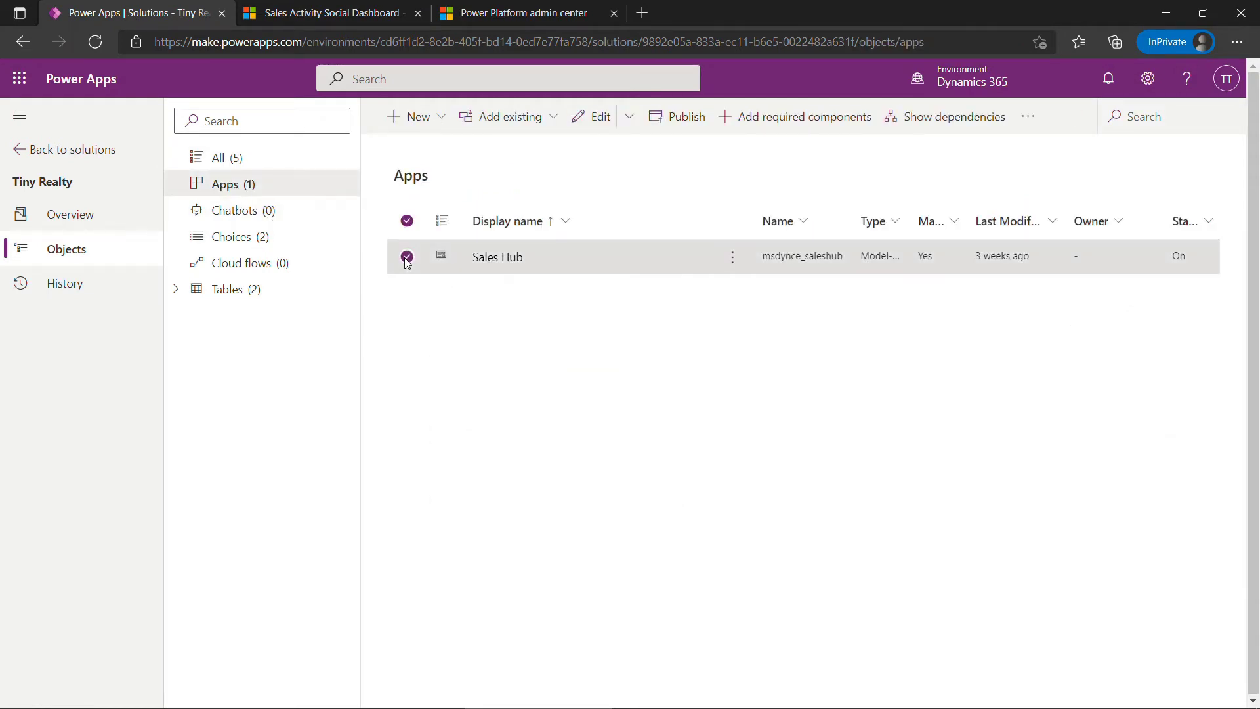
pyautogui.click(630, 118)
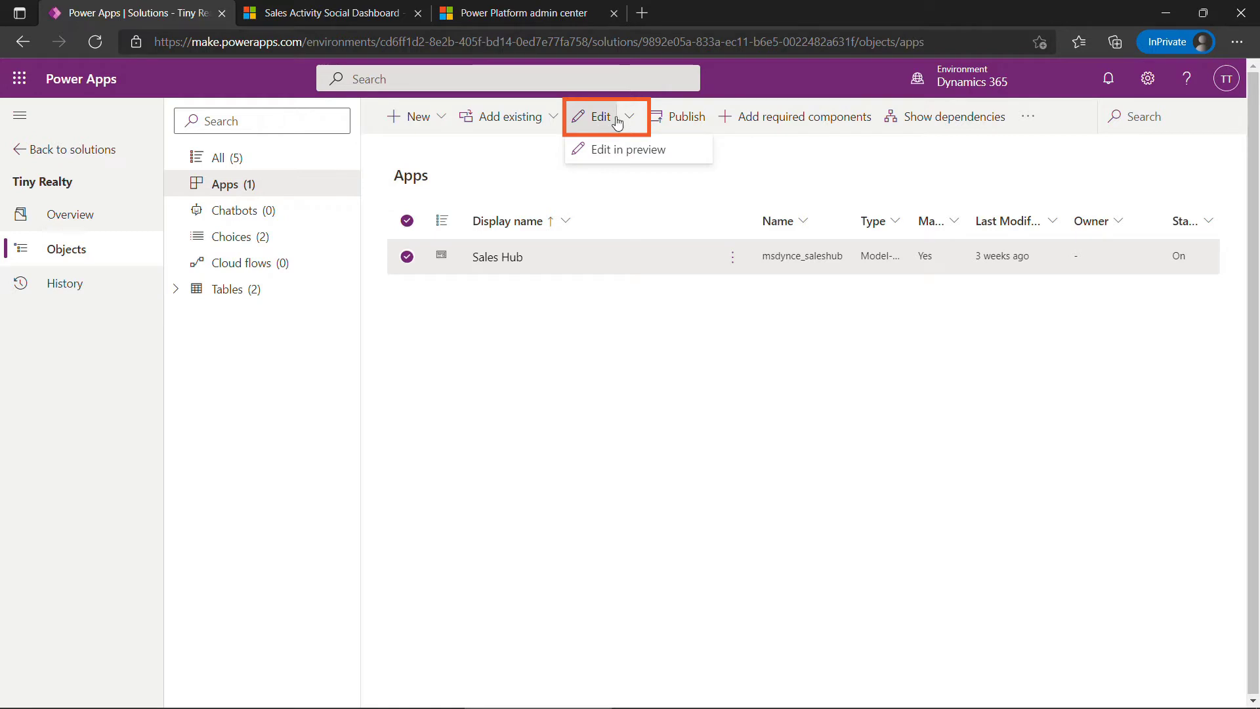
pyautogui.click(628, 151)
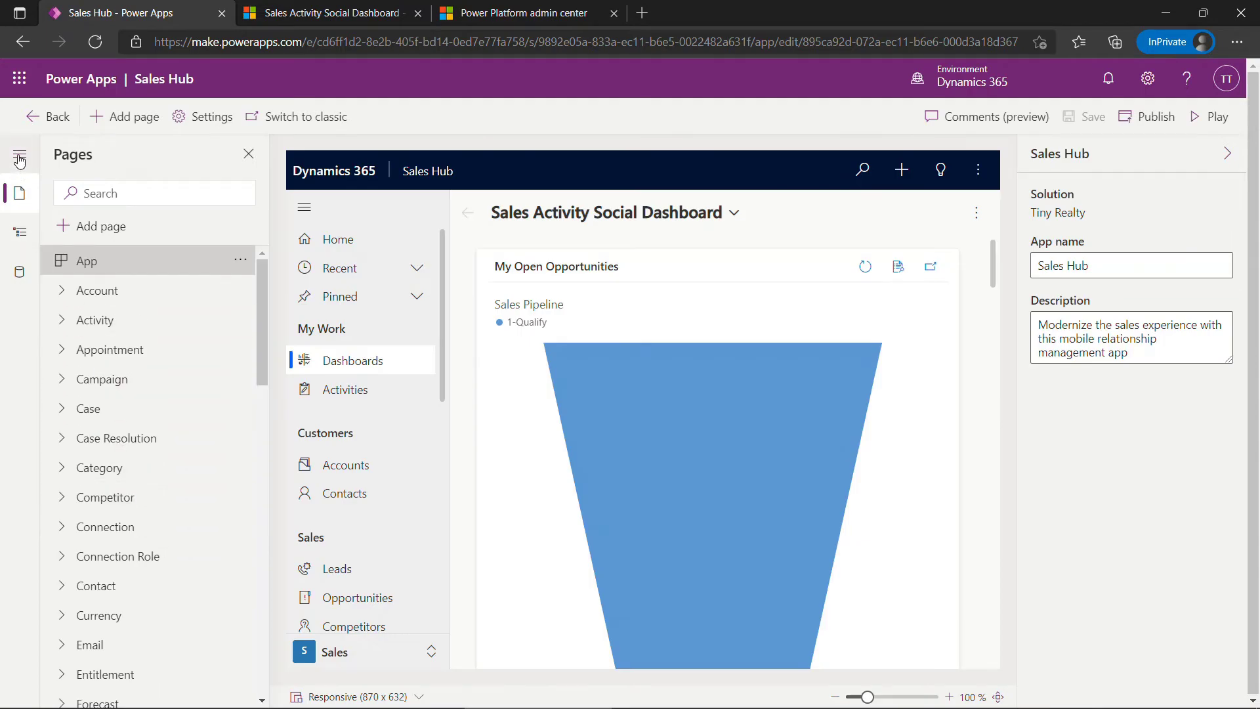
# - Show the app's Navigation and expand the Sales area's My Work and Customers groups
pyautogui.click(19, 157)
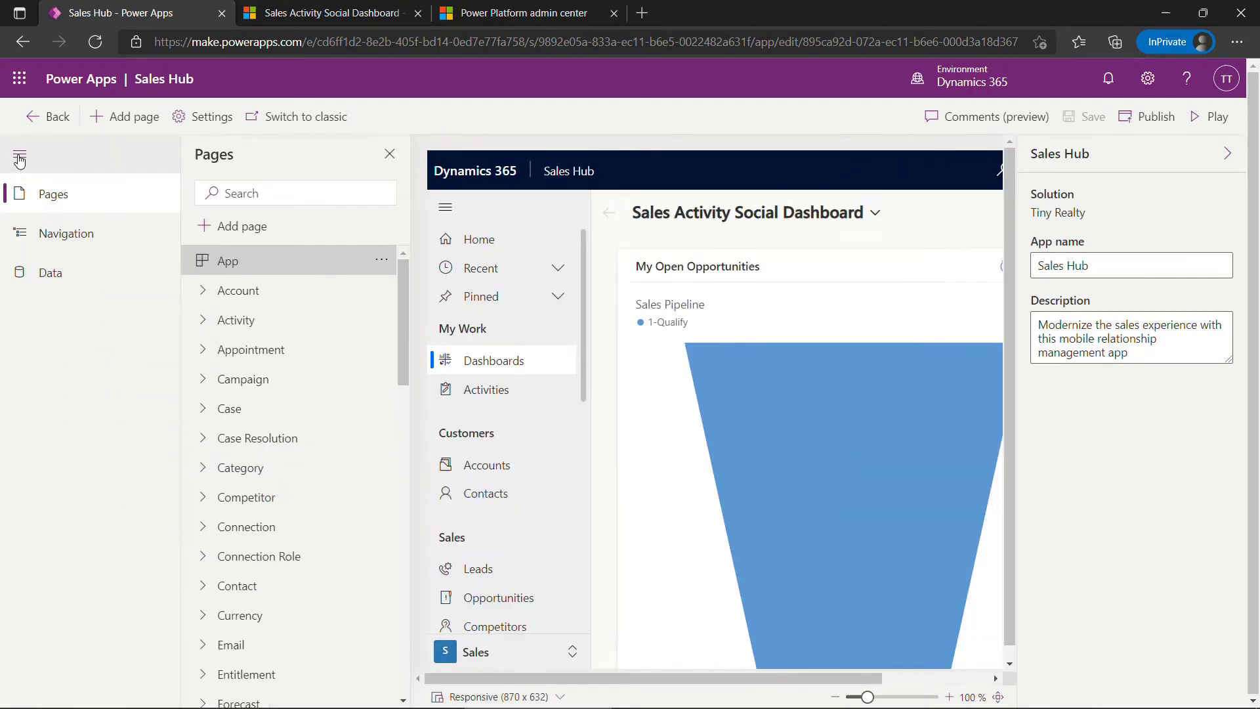
pyautogui.click(66, 240)
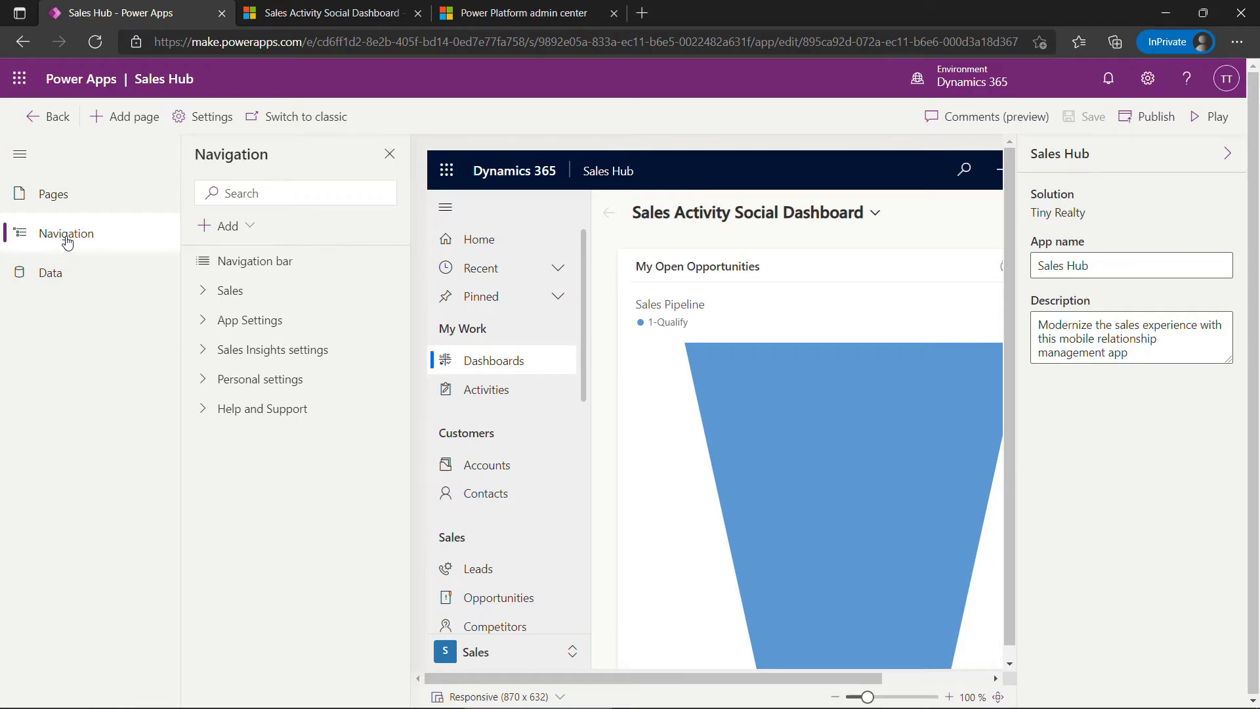
pyautogui.click(203, 293)
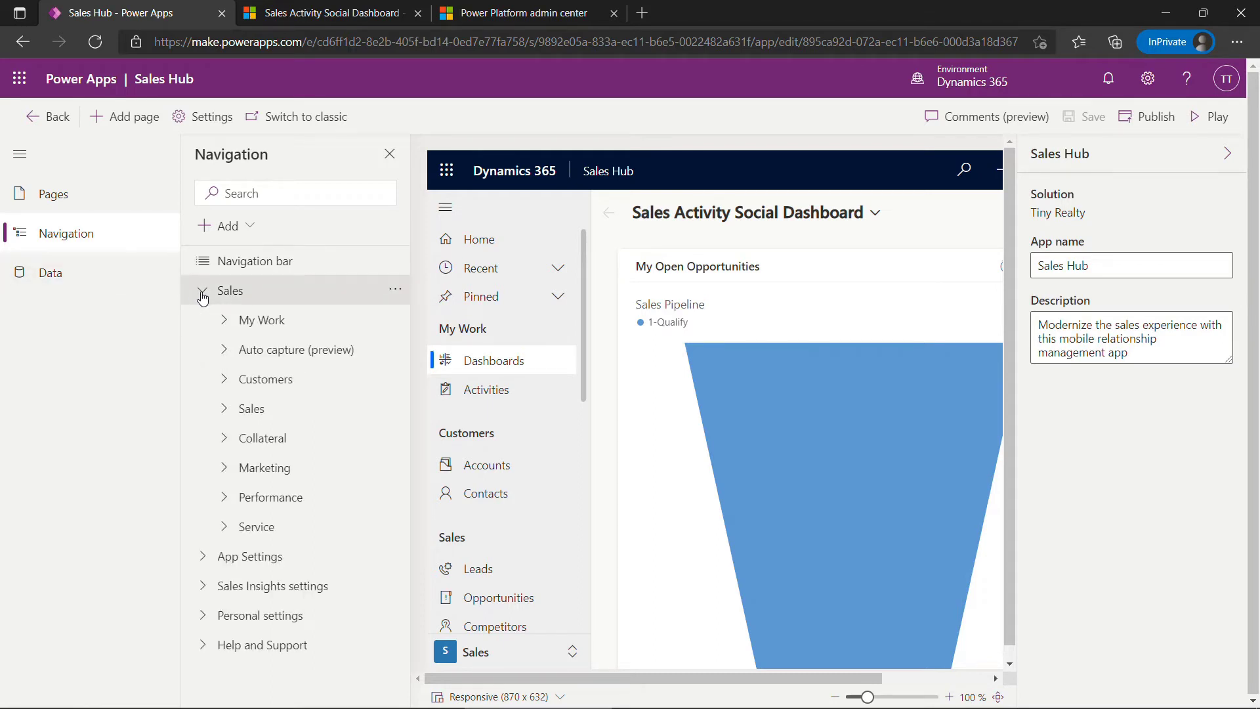
pyautogui.click(256, 327)
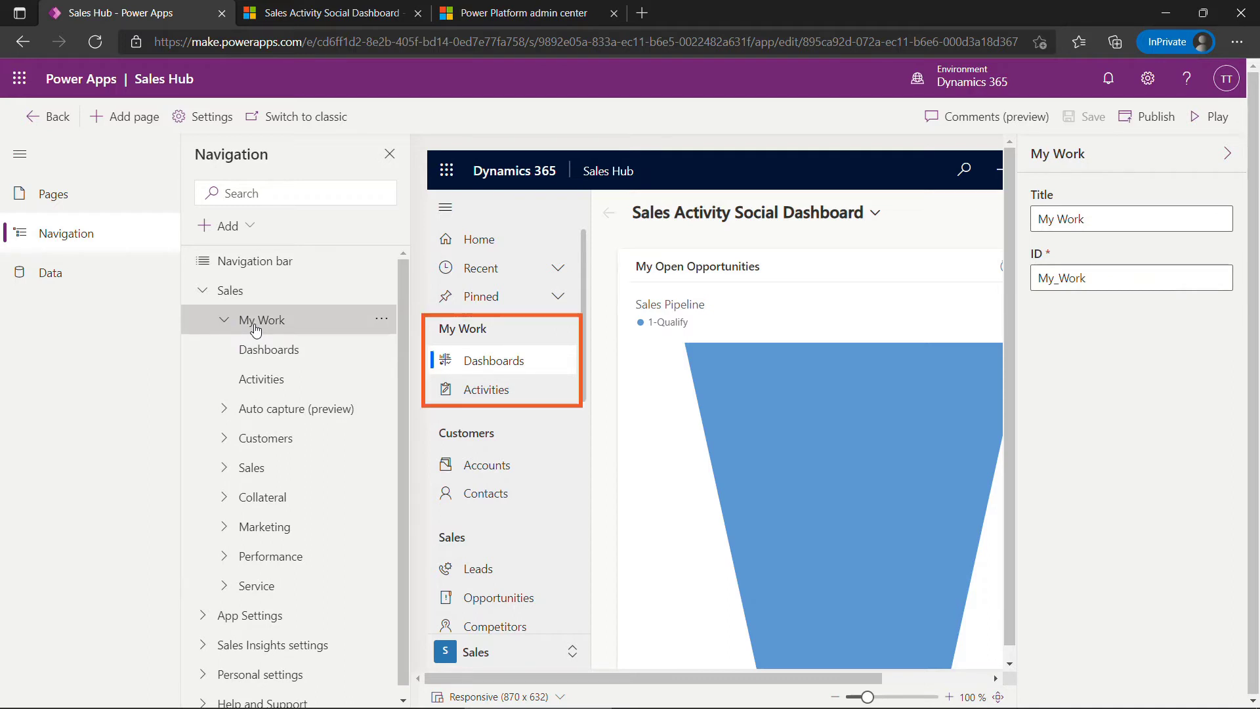
pyautogui.click(258, 441)
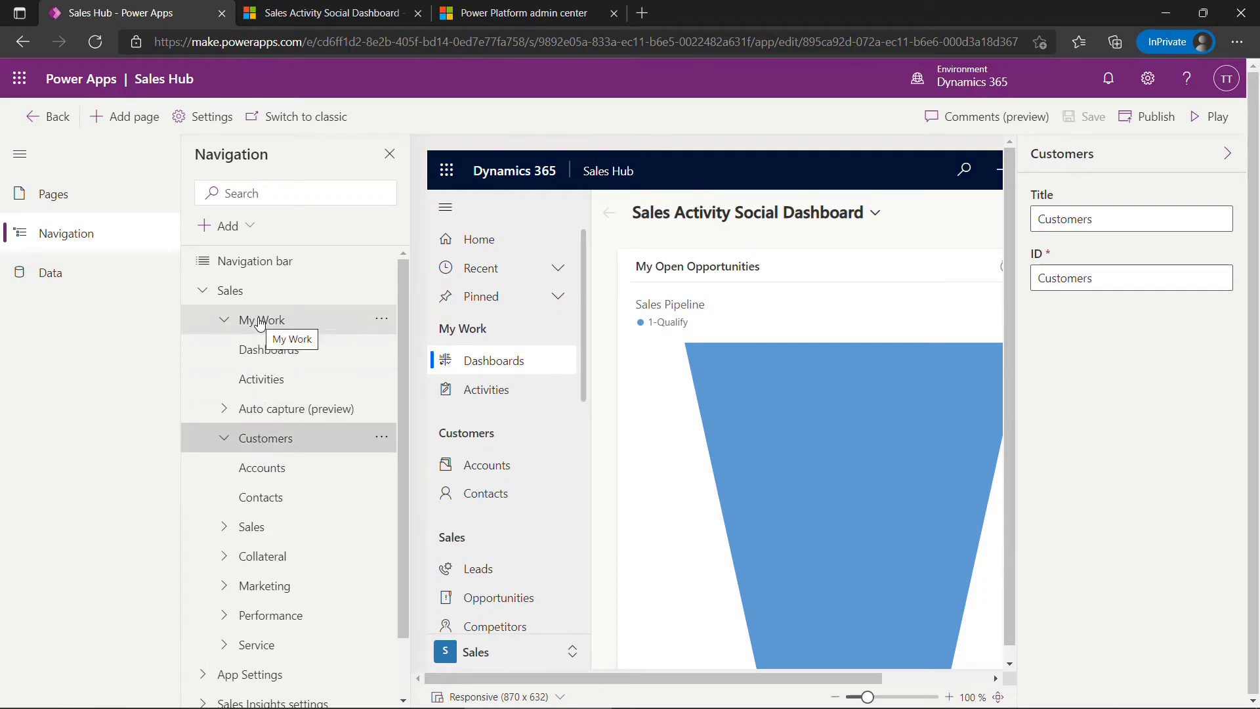
# - Add a new group to the Sales area and title it Tiny Realty
pyautogui.click(234, 293)
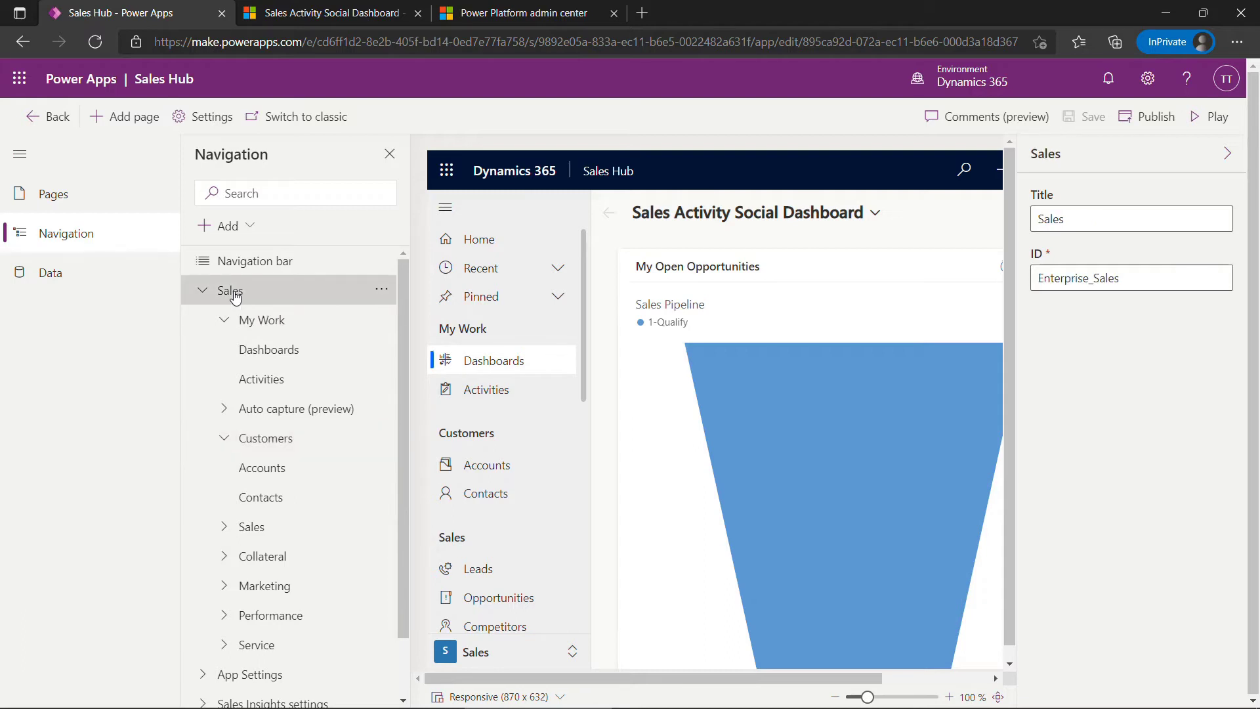
pyautogui.click(226, 226)
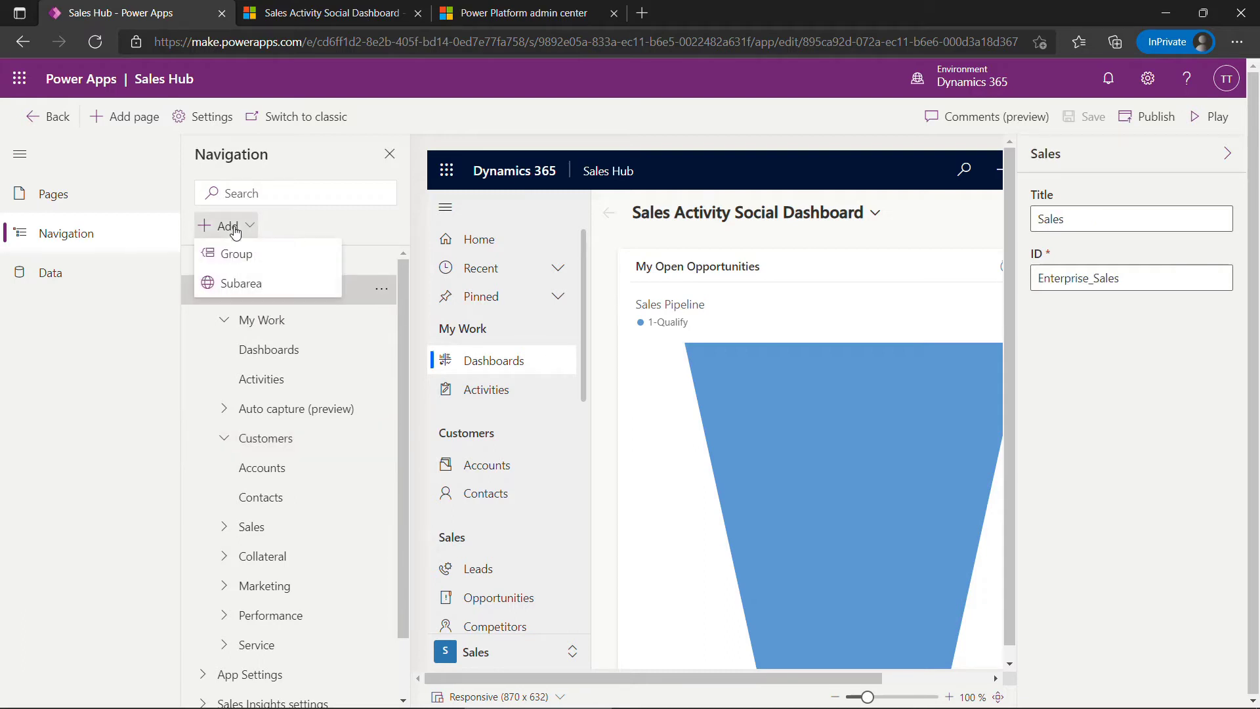
pyautogui.click(242, 253)
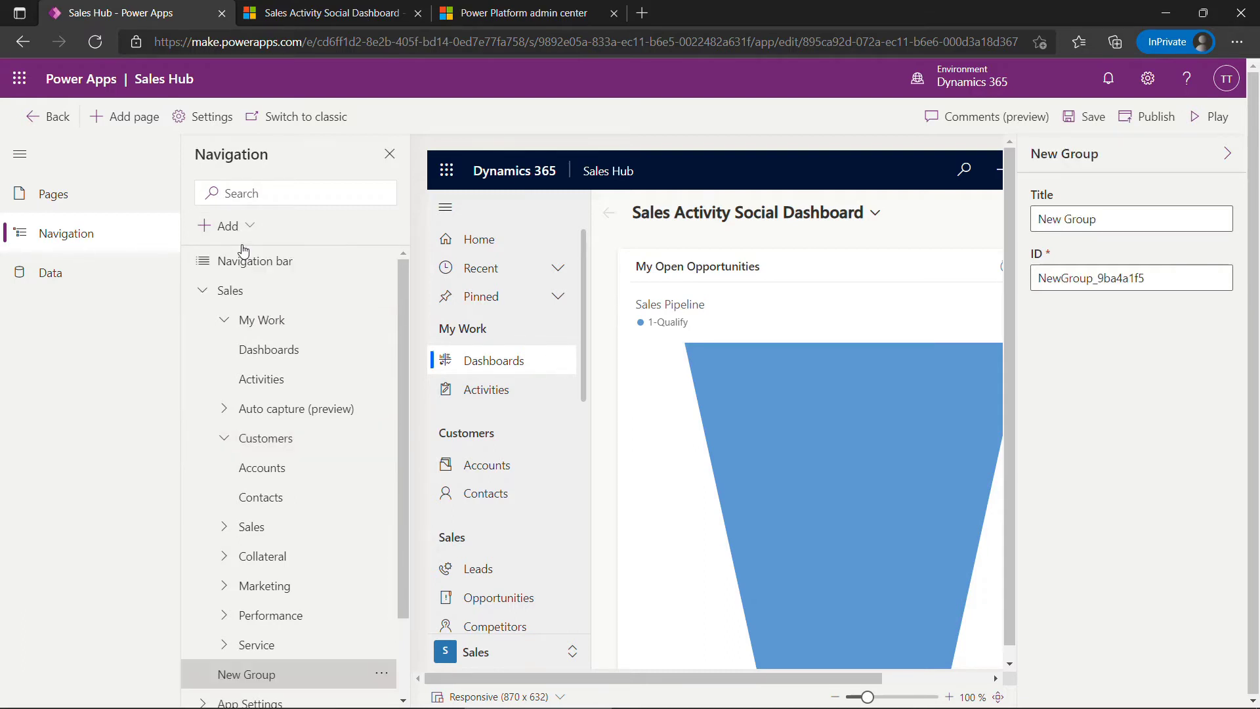
pyautogui.click(1100, 218)
pyautogui.hotkey('ctrl', 'a')
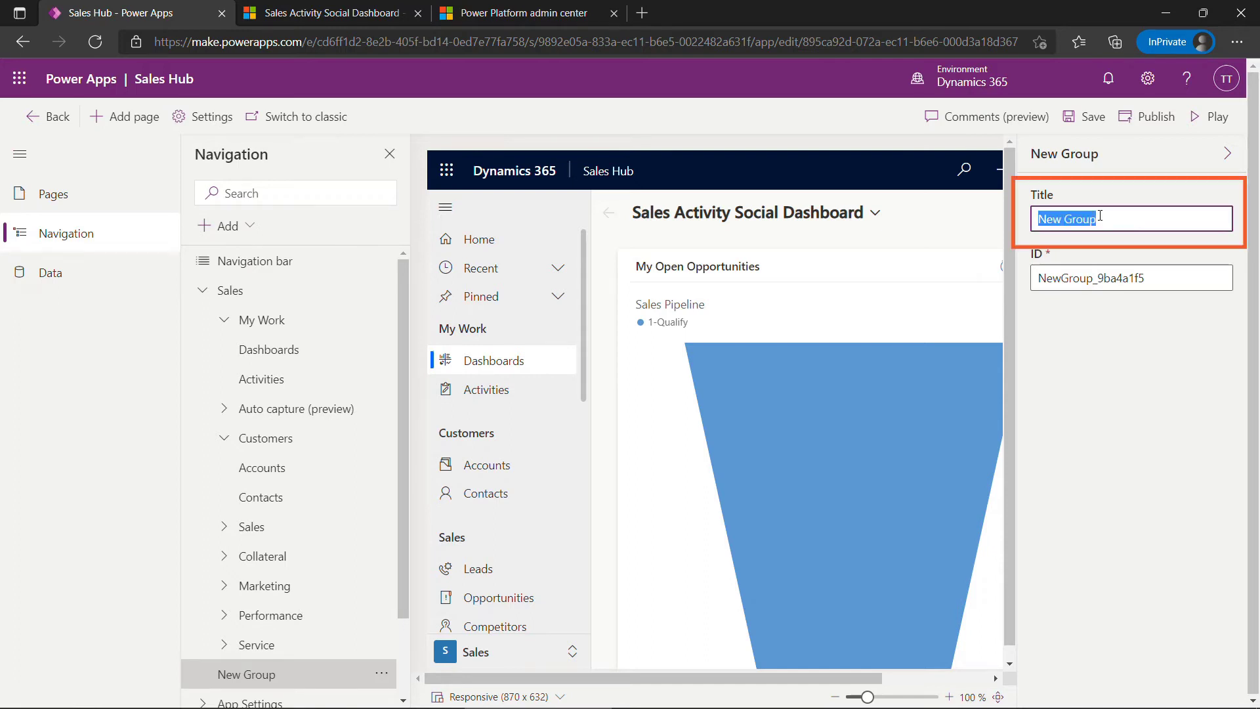
pyautogui.write('Tiny Realty')
# - Move Tiny Realty up past Service, Performance, Marketing, Collateral, Sales and Customers
pyautogui.click(1095, 324)
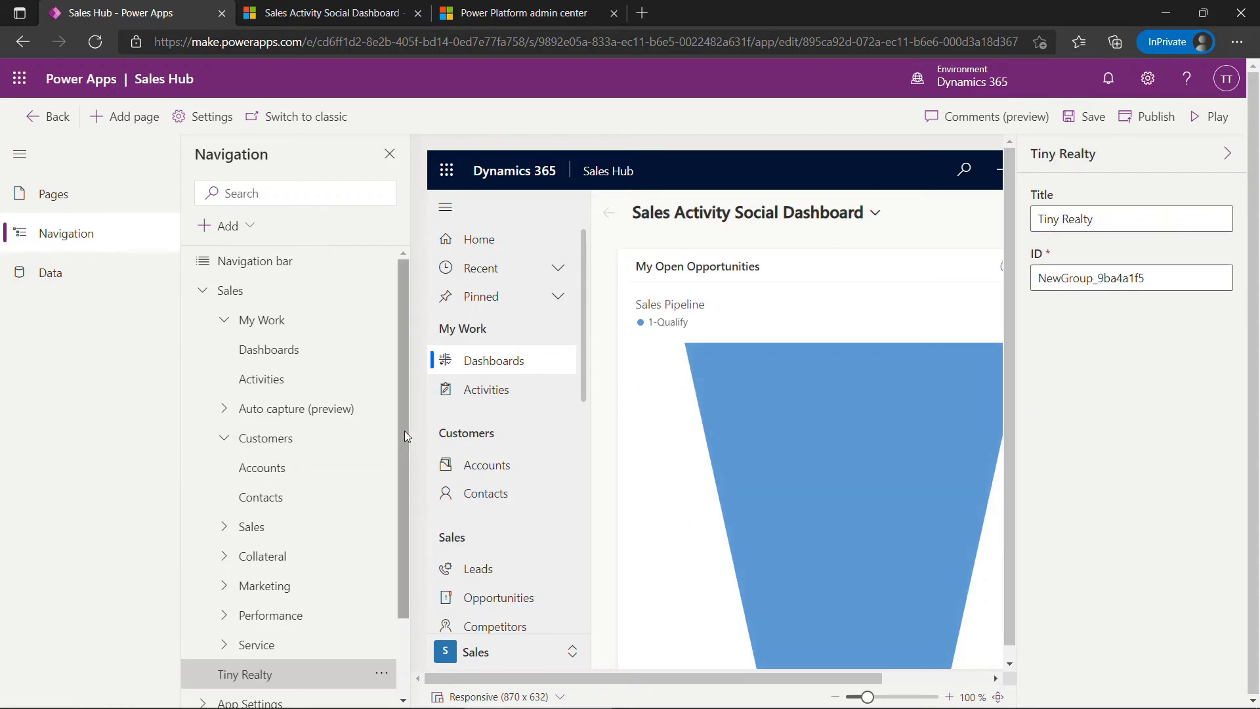
pyautogui.scroll(-2, 404, 431)
pyautogui.click(381, 583)
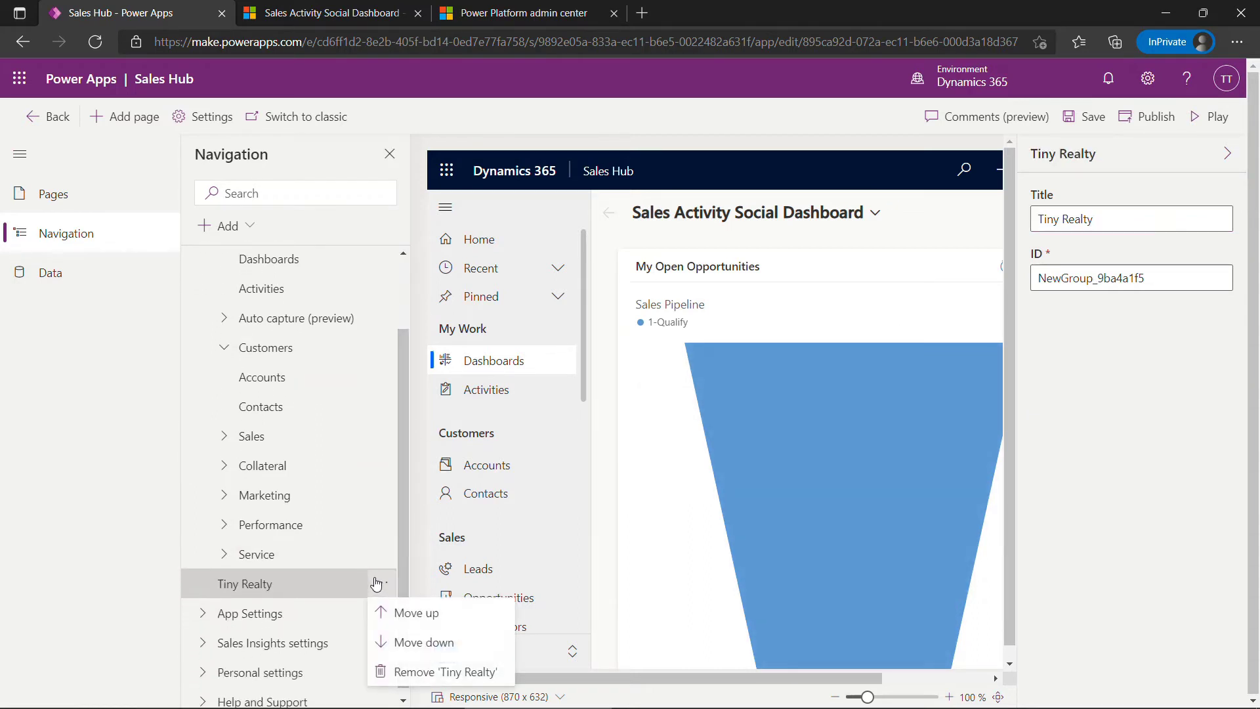
pyautogui.click(397, 610)
pyautogui.click(382, 555)
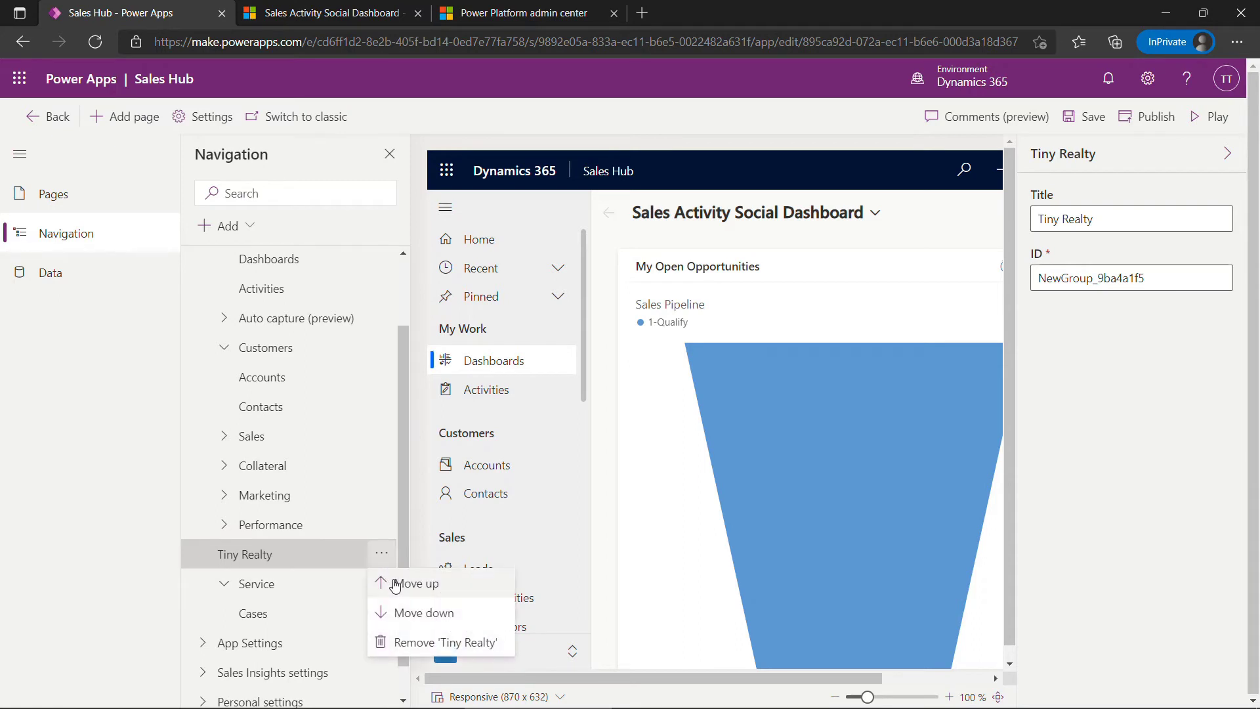
pyautogui.click(397, 579)
pyautogui.click(397, 577)
pyautogui.click(382, 518)
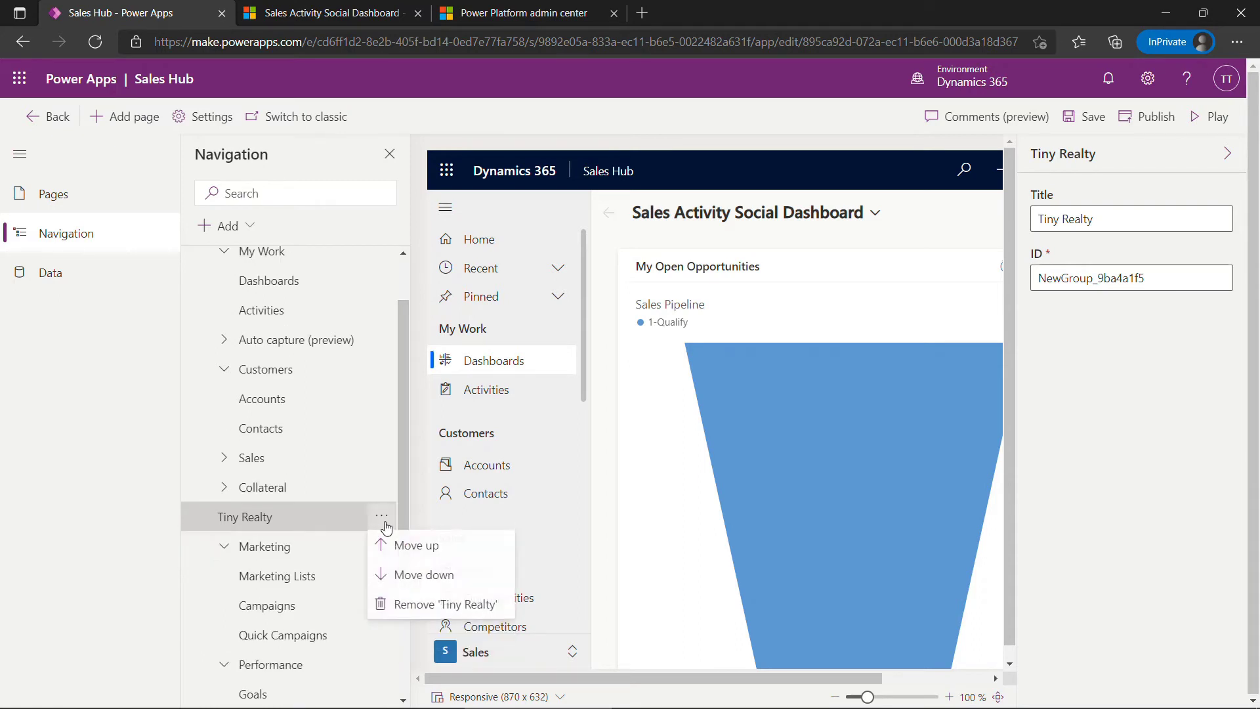
pyautogui.click(392, 544)
pyautogui.click(382, 487)
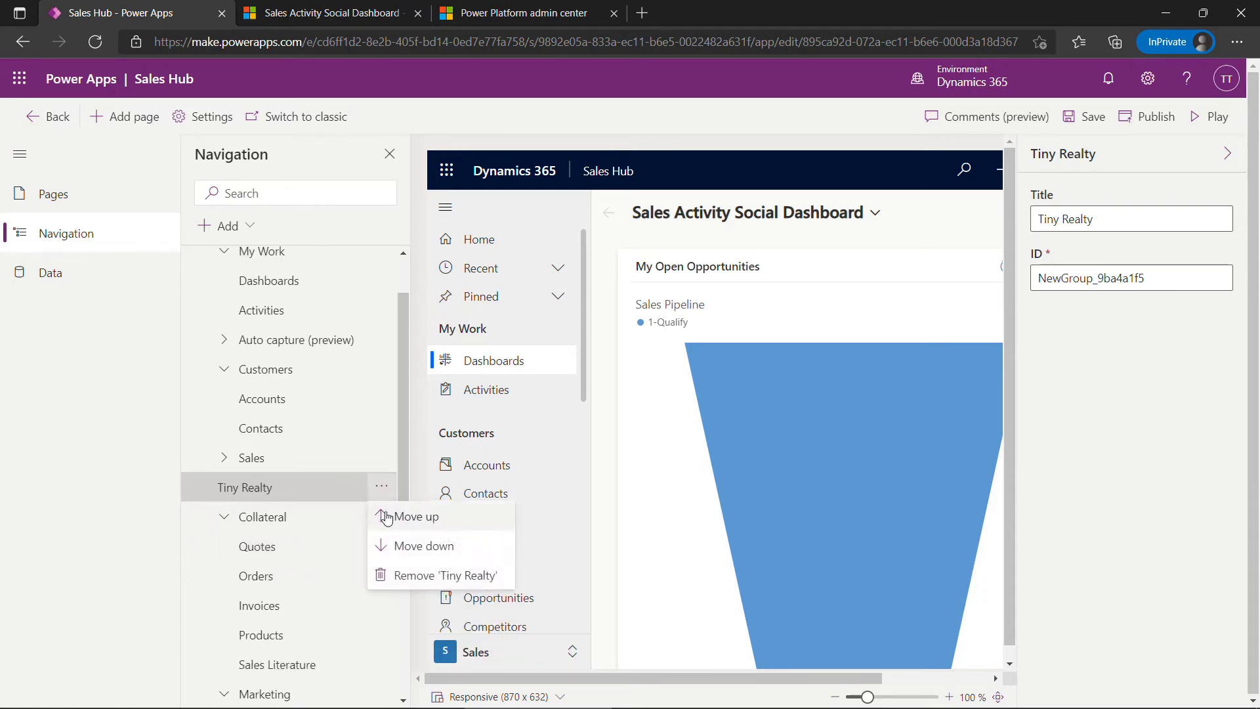
pyautogui.click(387, 514)
pyautogui.click(381, 457)
pyautogui.click(394, 484)
pyautogui.moveTo(404, 435); pyautogui.dragTo(407, 387)
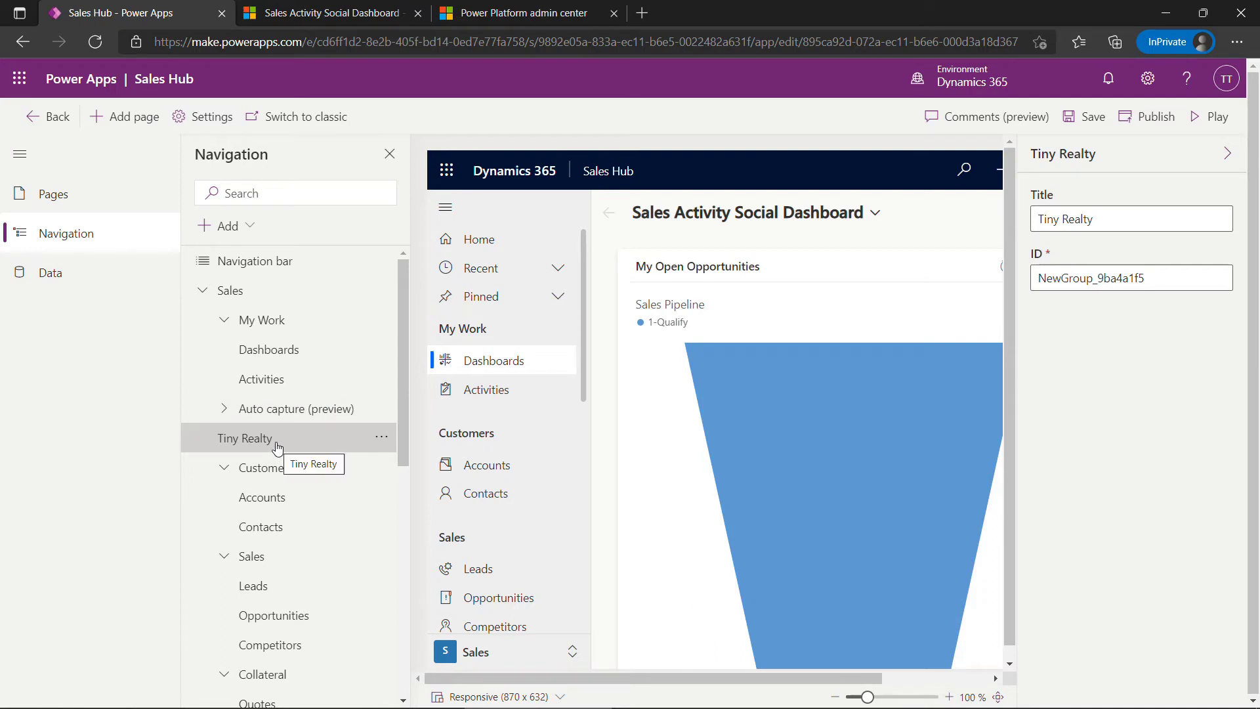
# - Add a Table-type subarea for Property titled Properties to Tiny Realty, then publish Sales Hub
pyautogui.click(242, 236)
pyautogui.click(244, 282)
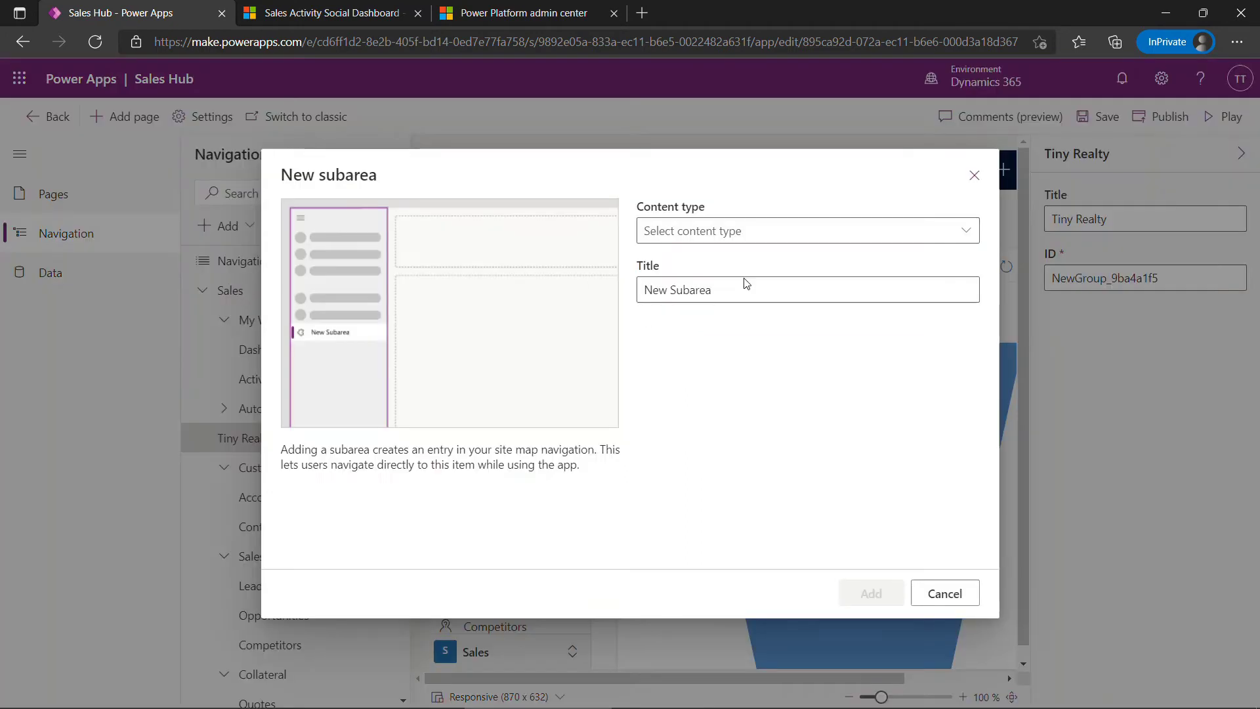
pyautogui.click(972, 235)
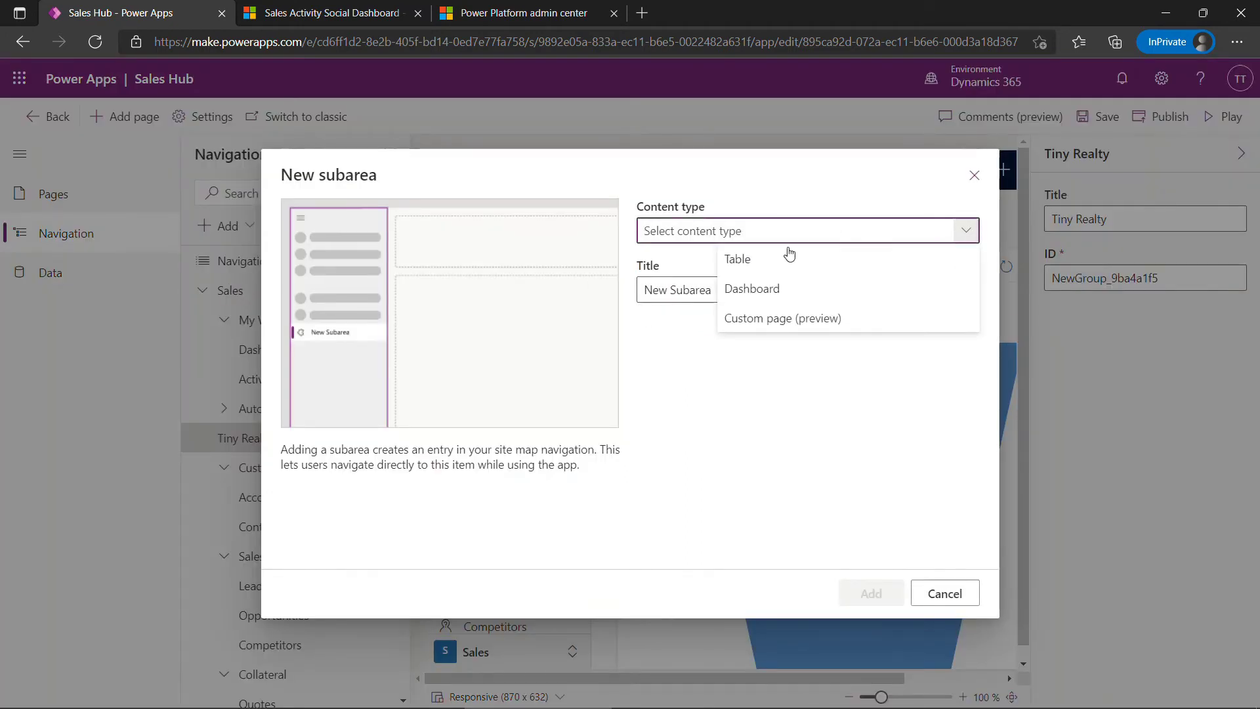
pyautogui.click(740, 260)
pyautogui.click(977, 290)
pyautogui.click(976, 342)
pyautogui.moveTo(976, 343); pyautogui.dragTo(992, 524)
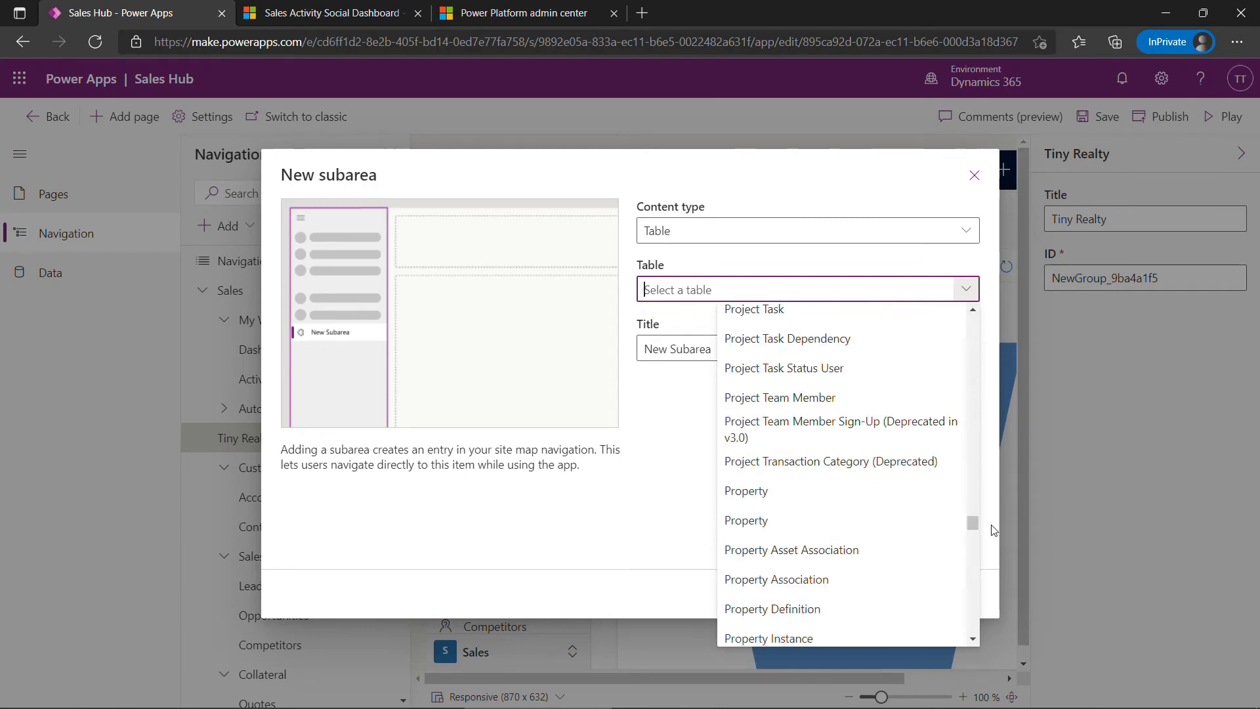
pyautogui.click(782, 525)
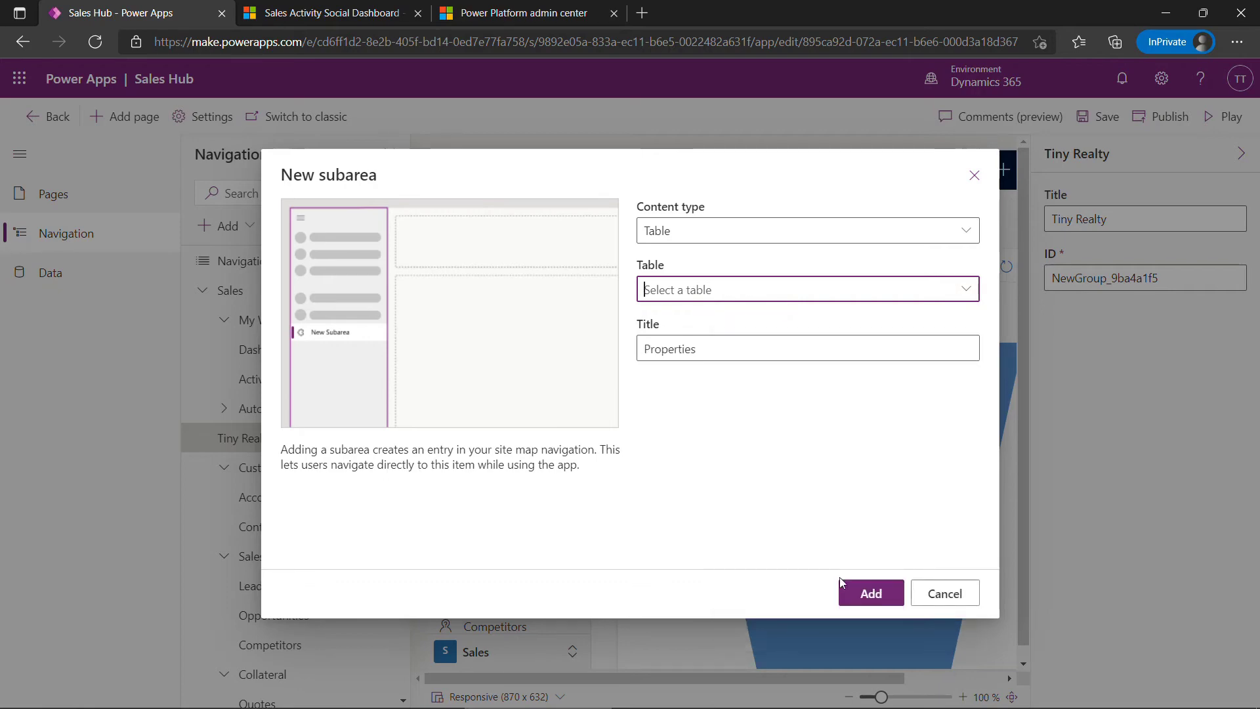
pyautogui.click(878, 596)
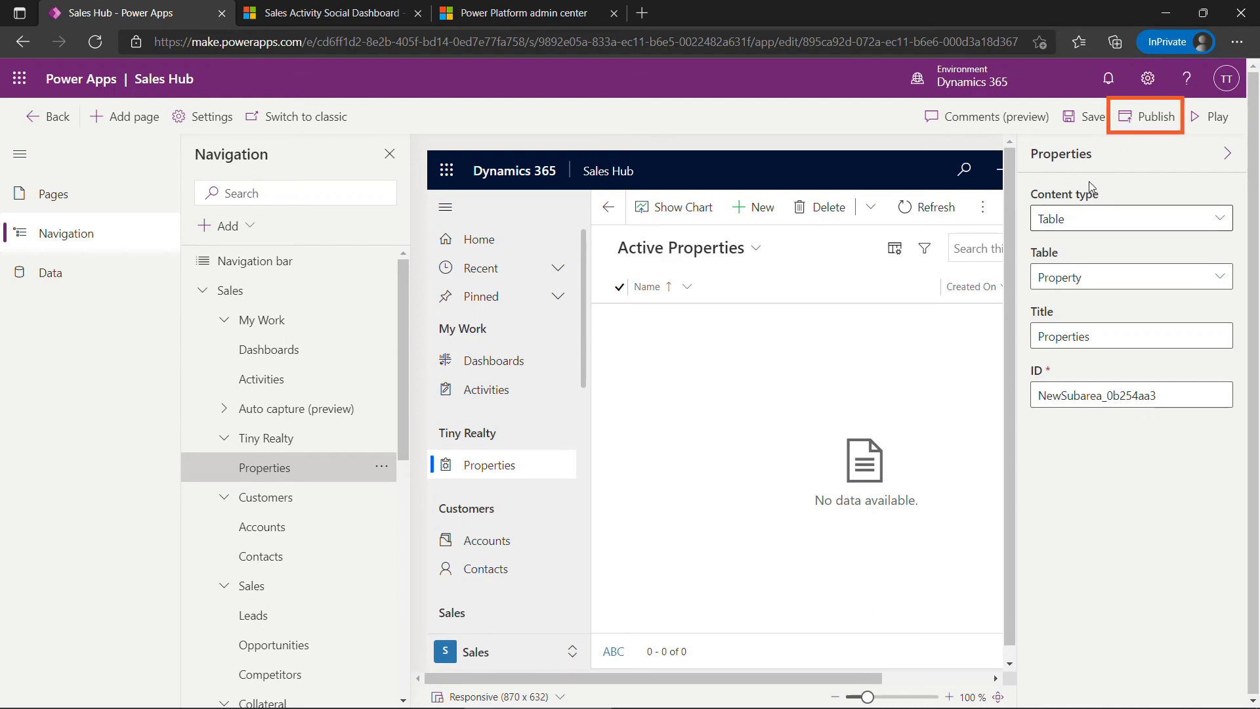
pyautogui.click(1135, 125)
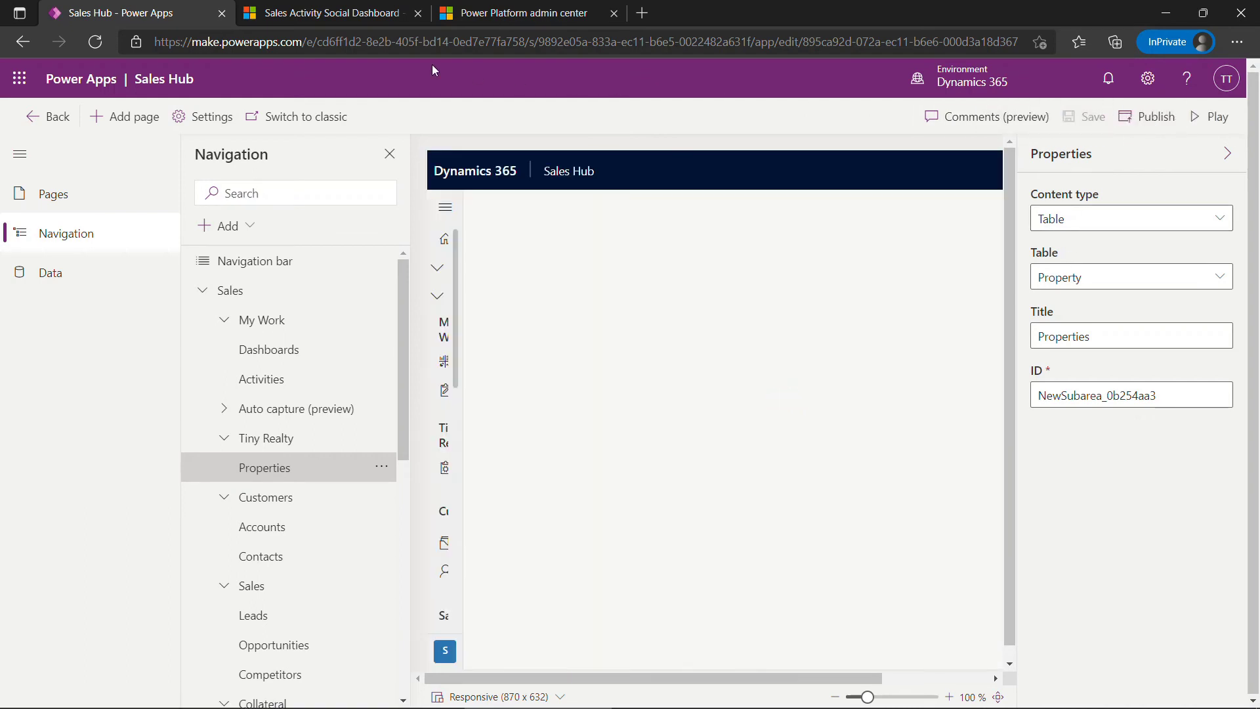
# - Refresh the Sales Hub tab and open Tiny Realty's Properties, showing an empty Active Properties list
pyautogui.click(314, 17)
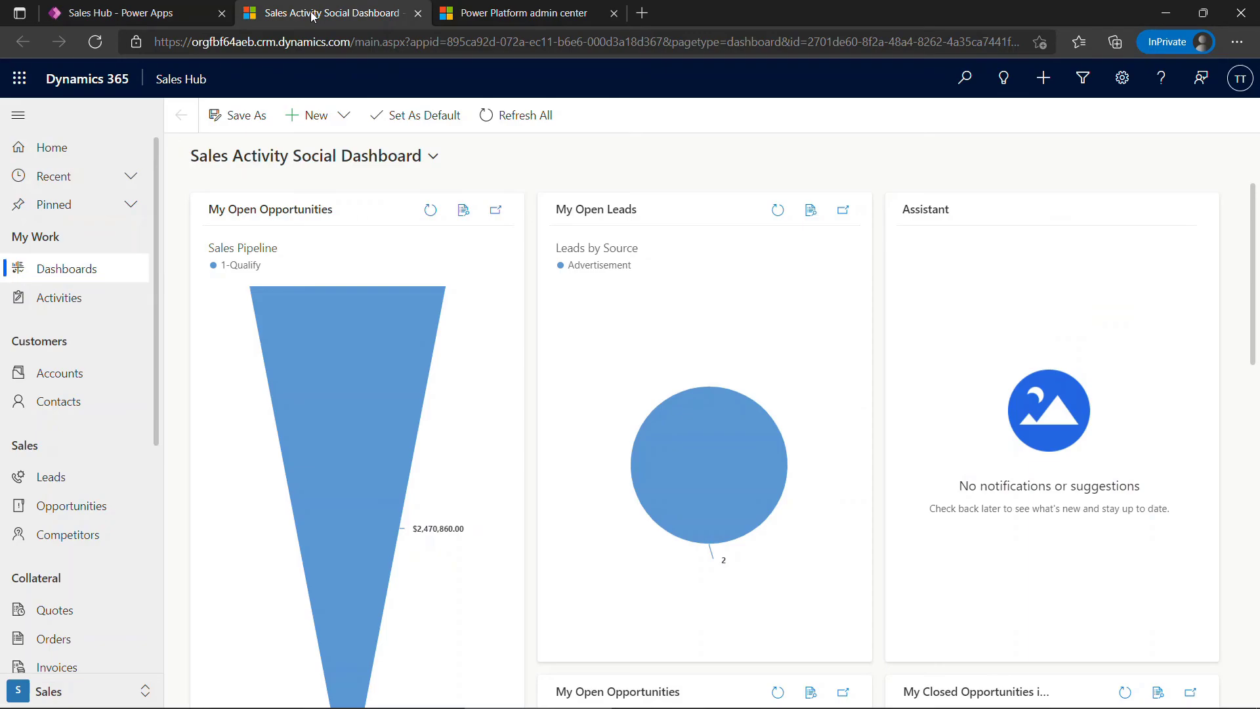
pyautogui.click(130, 13)
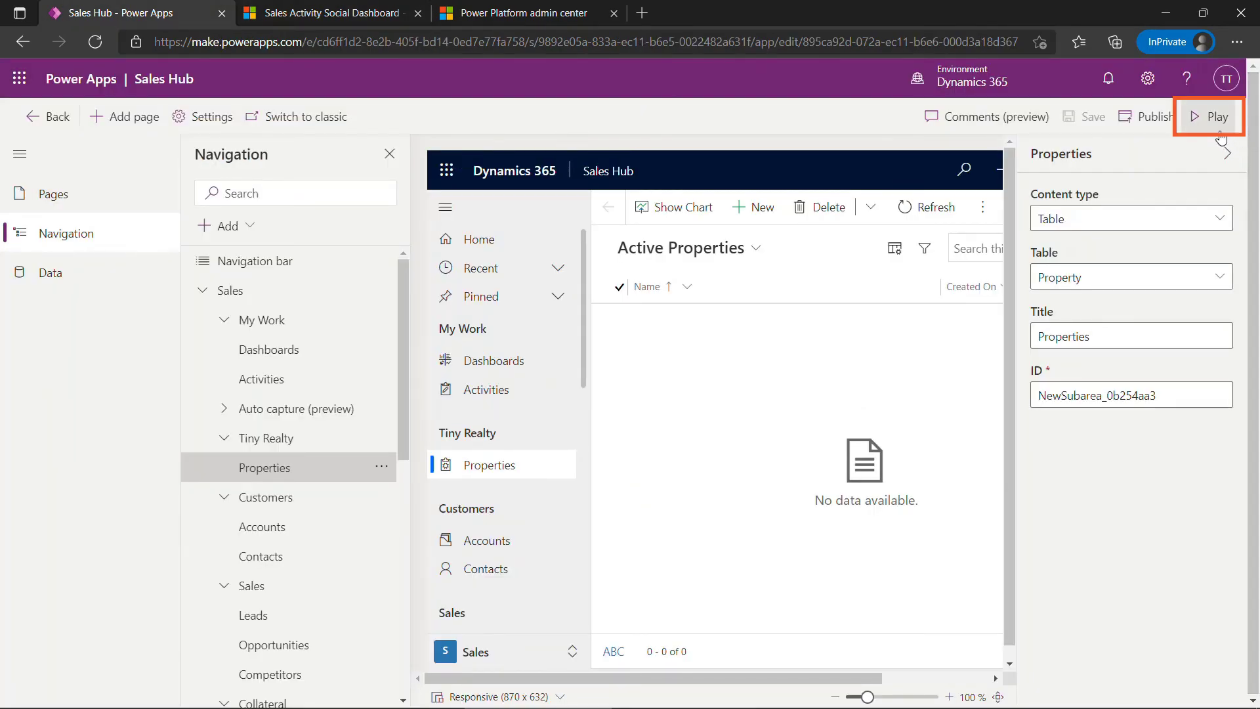
pyautogui.click(265, 15)
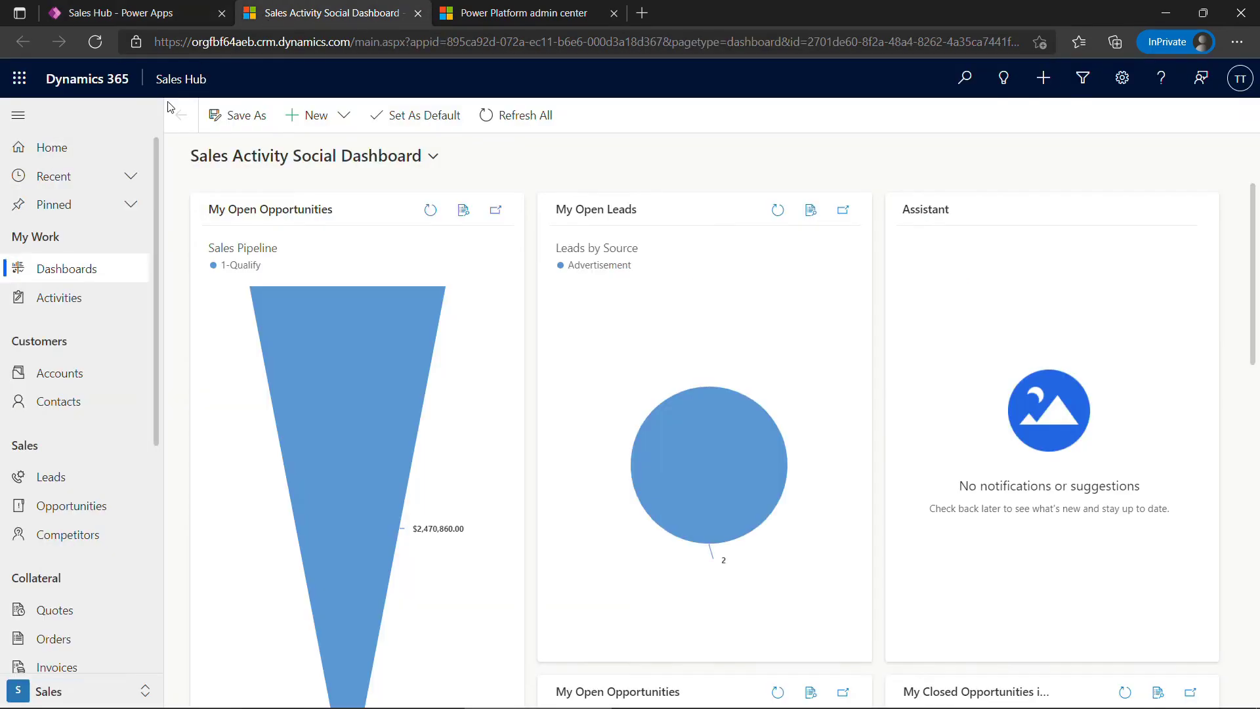
pyautogui.click(95, 41)
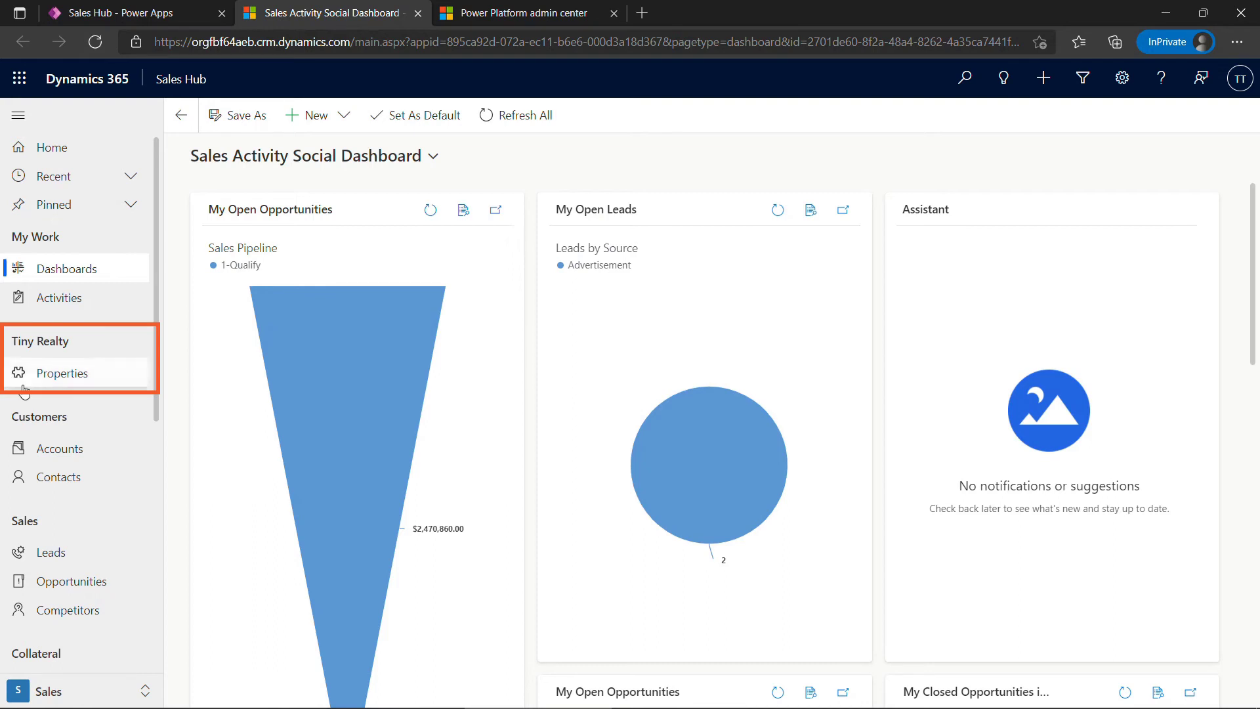
pyautogui.click(63, 379)
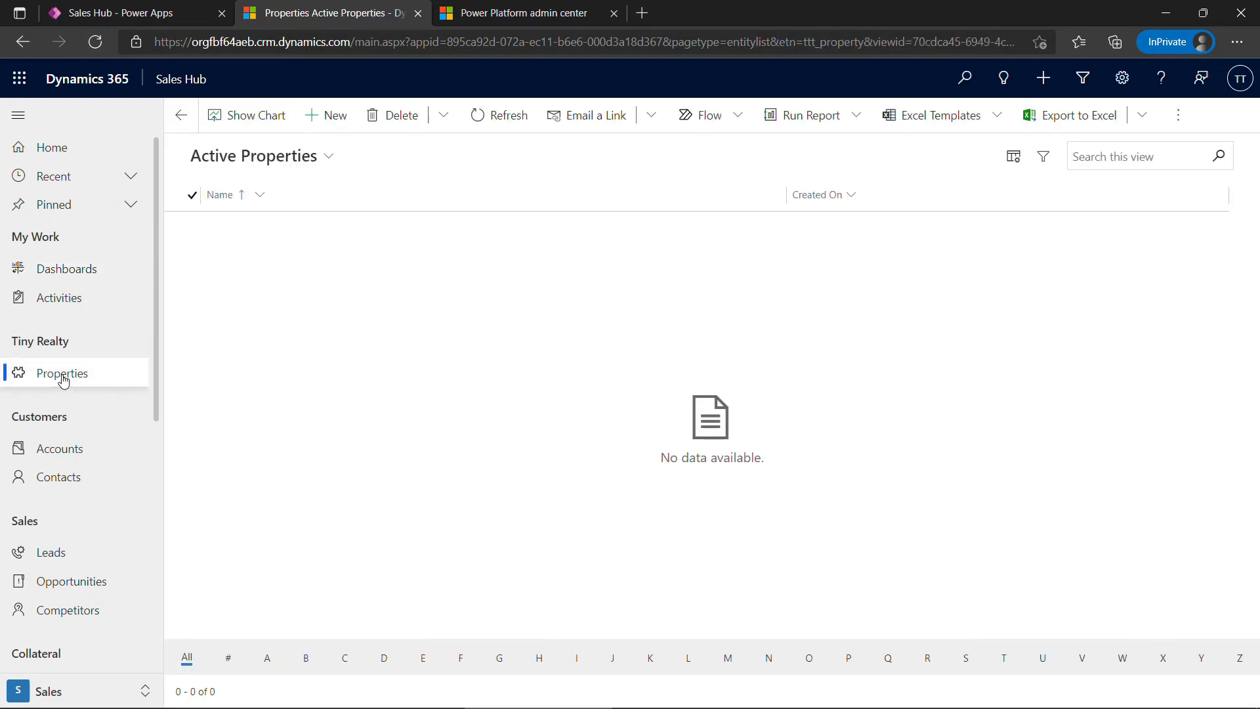
# - Start a new Single-family property named Bella Vista at 987 Ocean View Lane
pyautogui.click(322, 127)
pyautogui.click(371, 252)
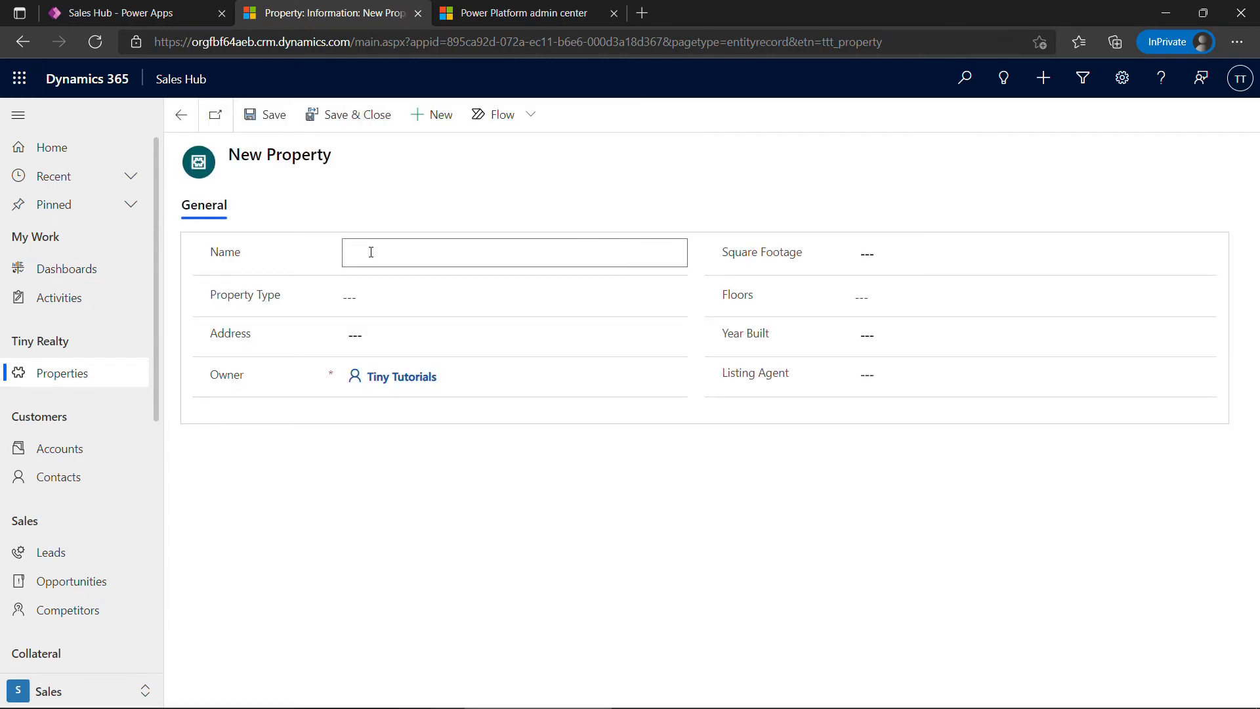
pyautogui.write('Bella Vista')
pyautogui.click(676, 299)
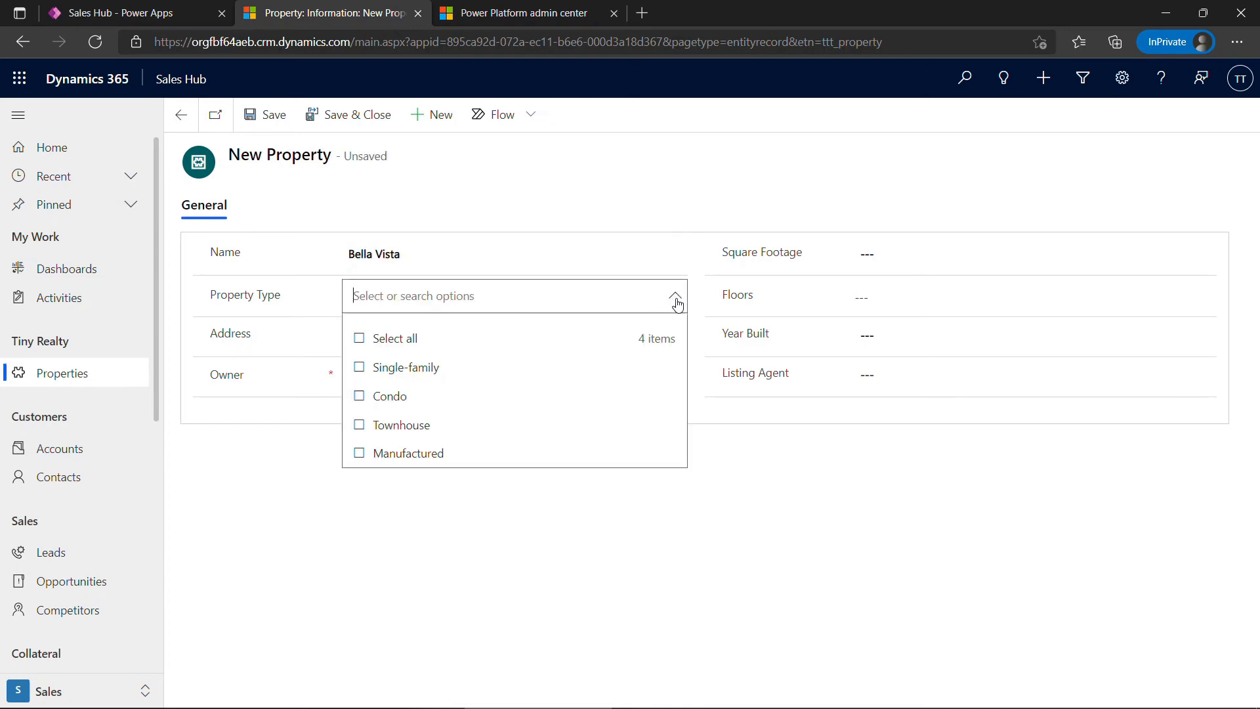
pyautogui.click(362, 368)
pyautogui.click(259, 505)
pyautogui.click(501, 335)
pyautogui.write('987 Ocean View Lane')
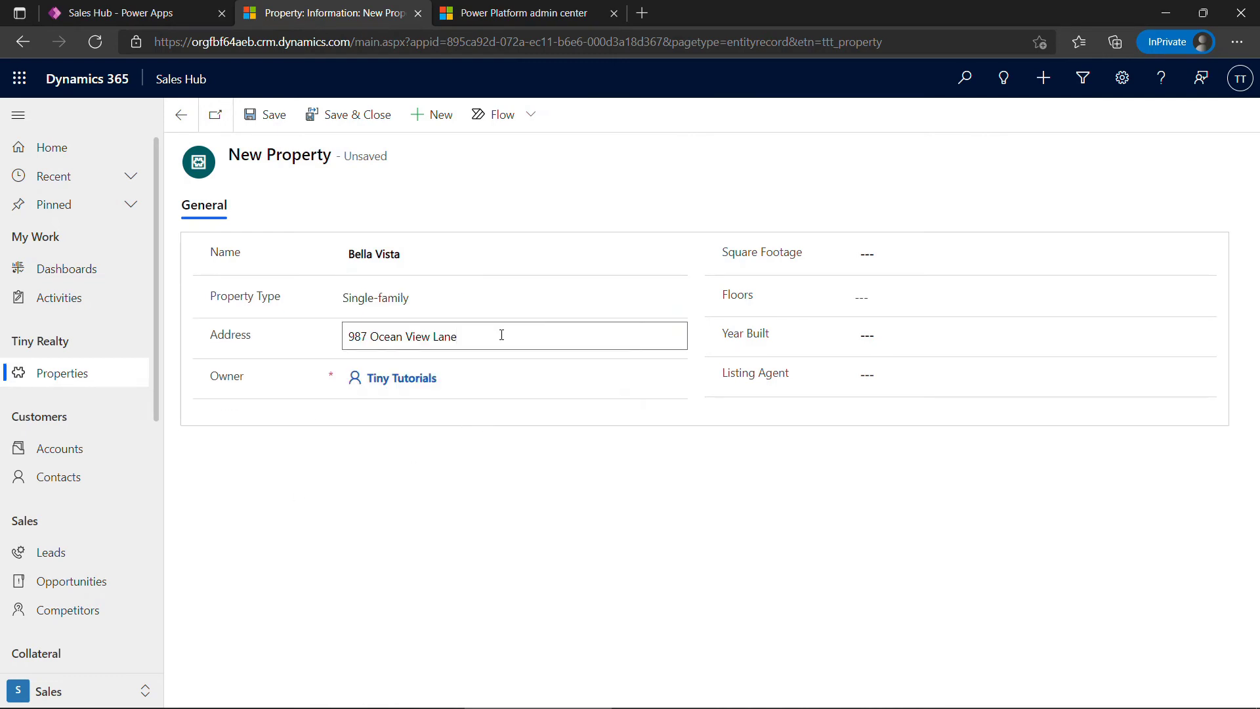
# - Enter 1892 square feet, 2 floors and year built 2010
pyautogui.click(894, 249)
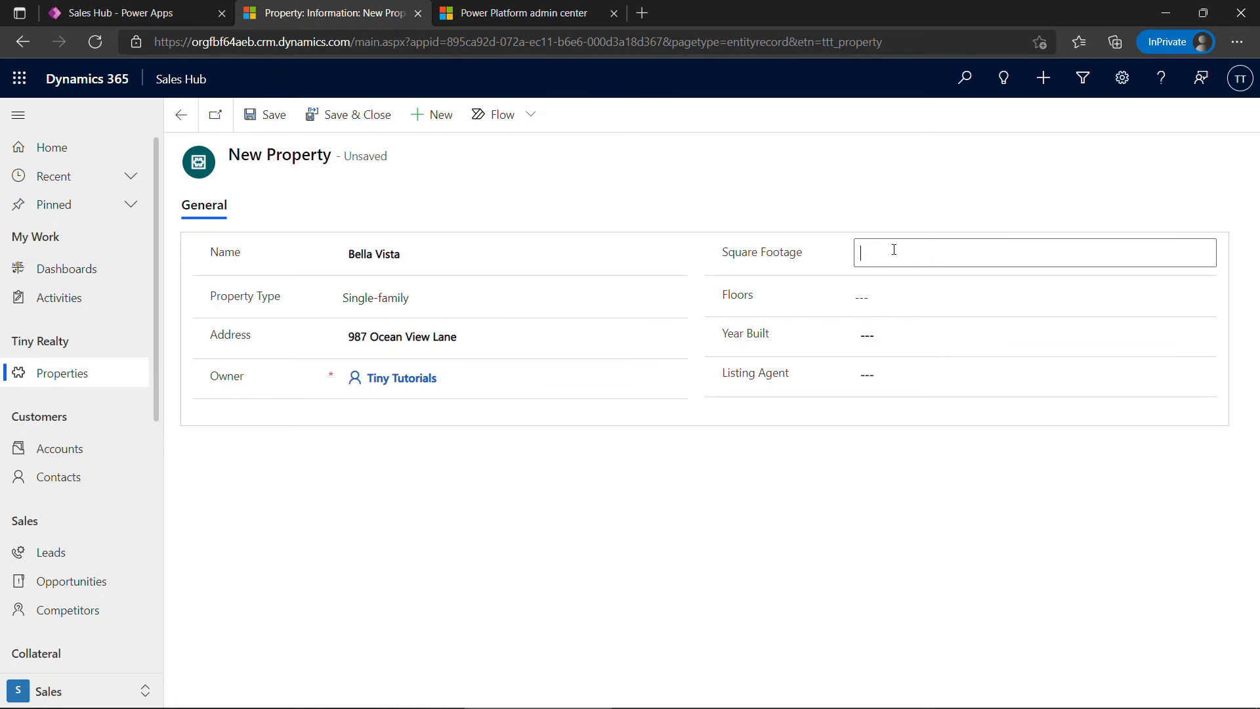
pyautogui.write('1892')
pyautogui.click(881, 295)
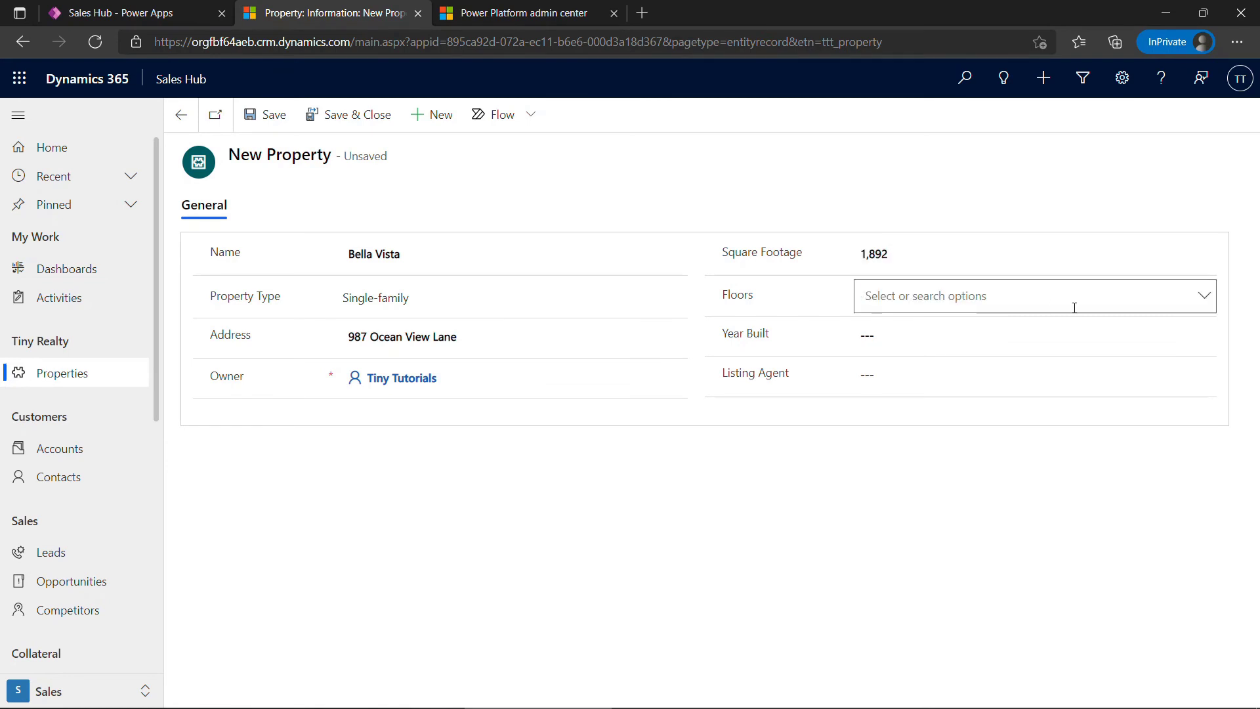
pyautogui.click(1205, 296)
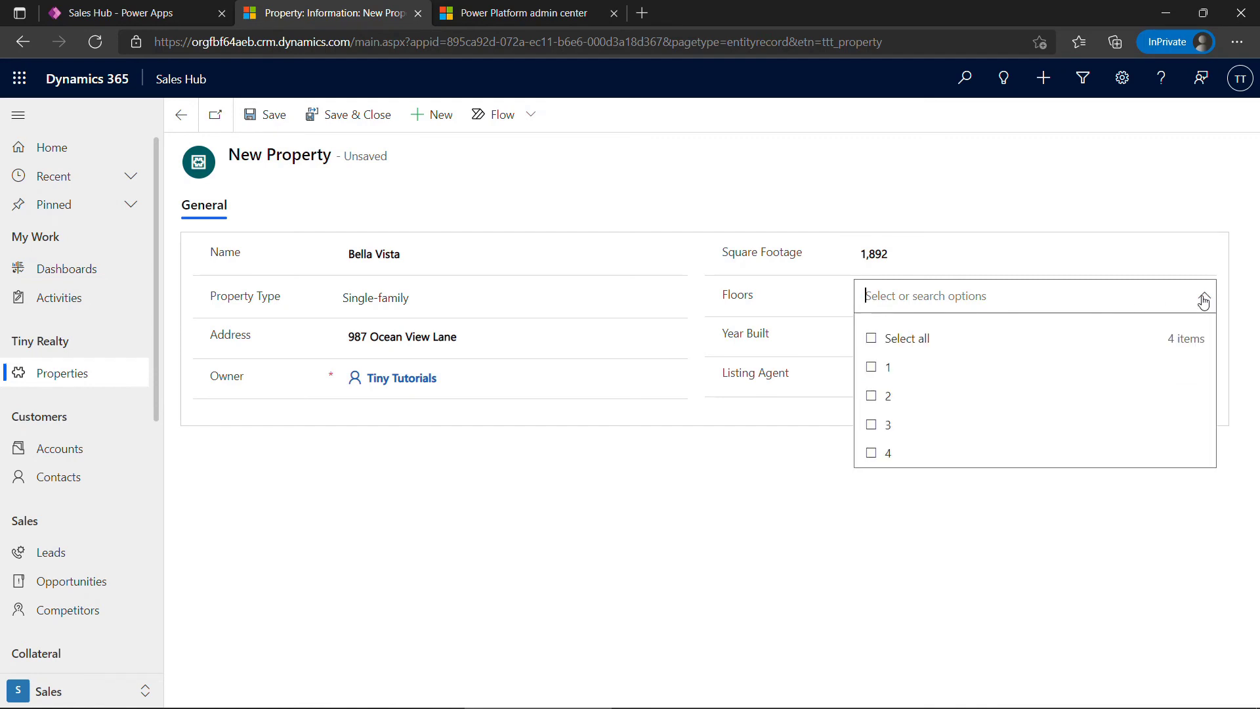
pyautogui.click(869, 398)
pyautogui.click(855, 519)
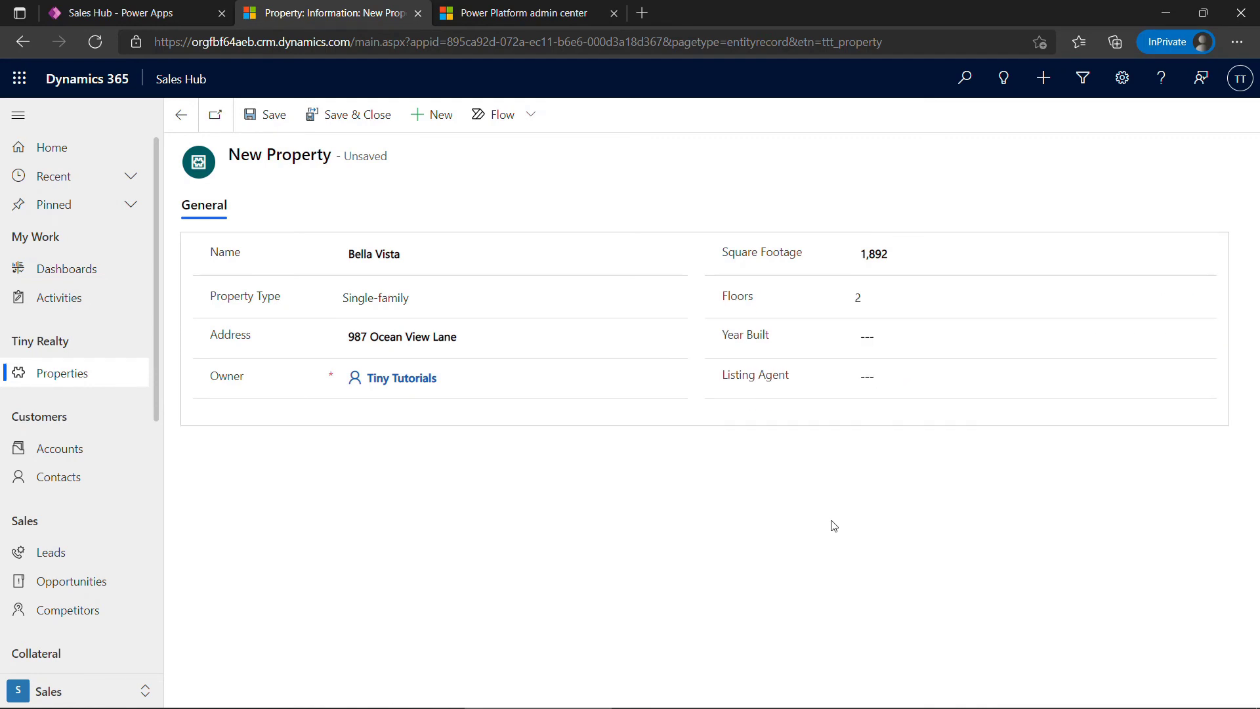
pyautogui.click(928, 343)
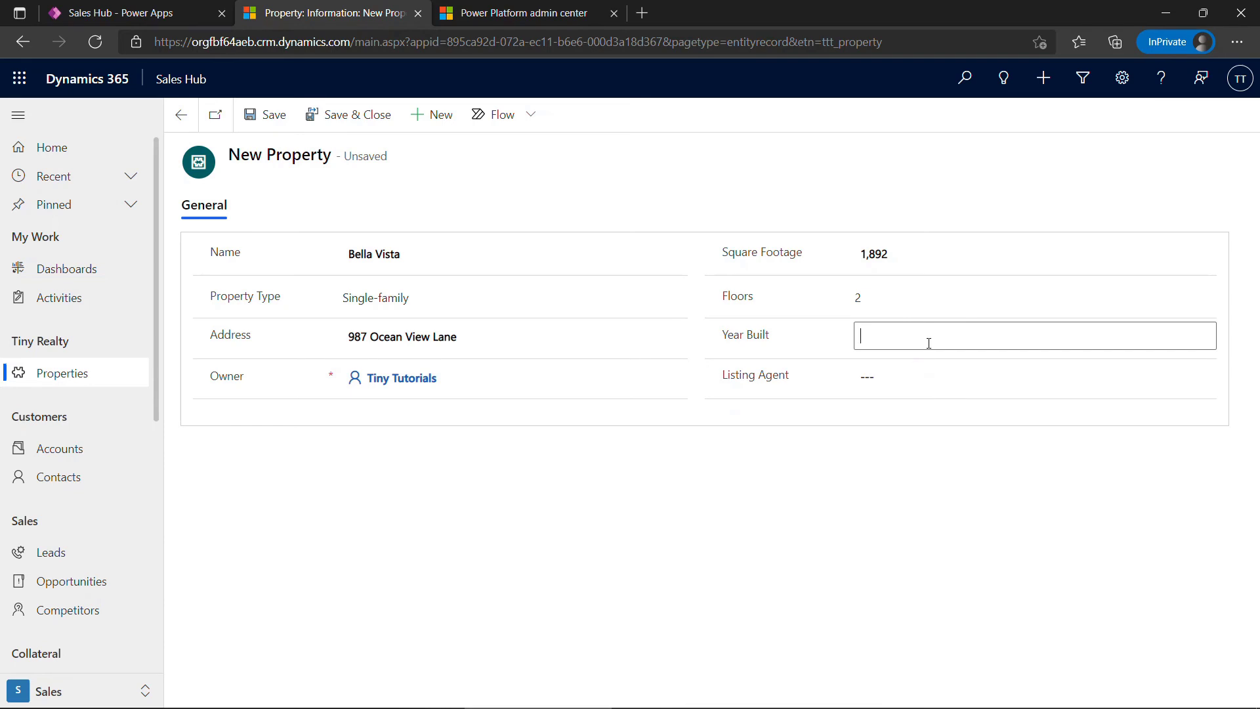
pyautogui.write('2010')
# - Pick a contact as the listing agent and save the record
pyautogui.click(928, 376)
pyautogui.press('Return')
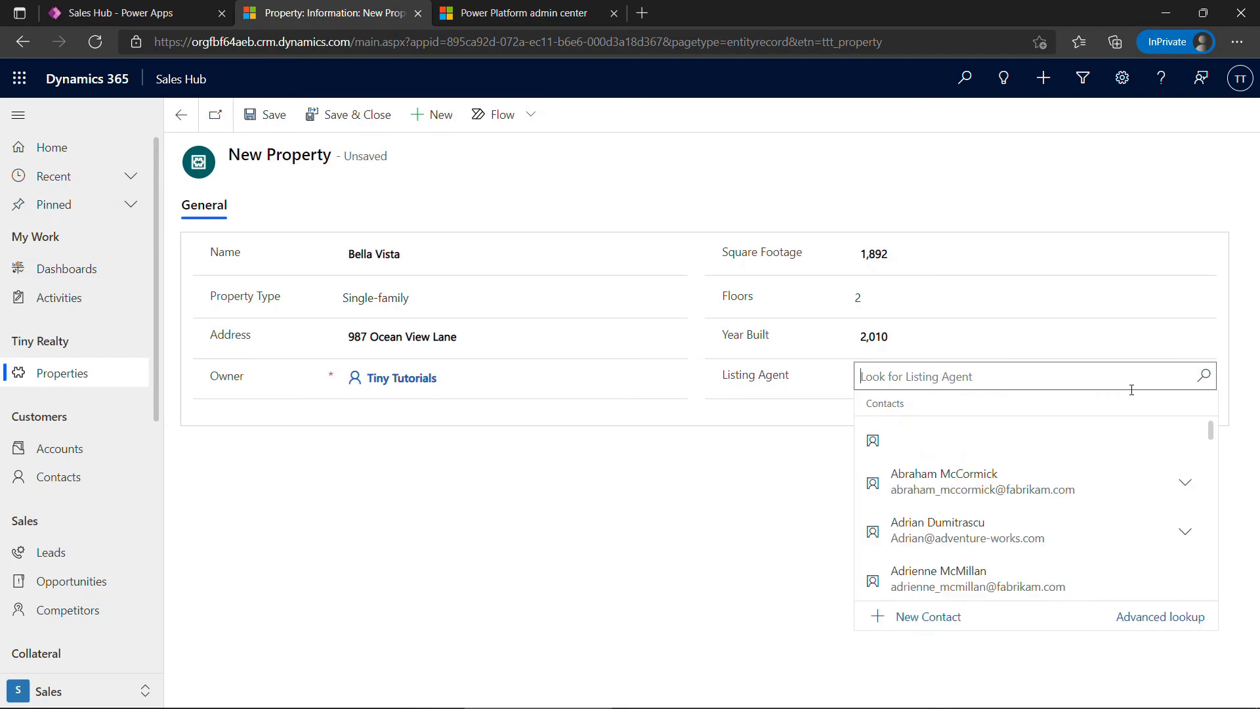
pyautogui.click(941, 535)
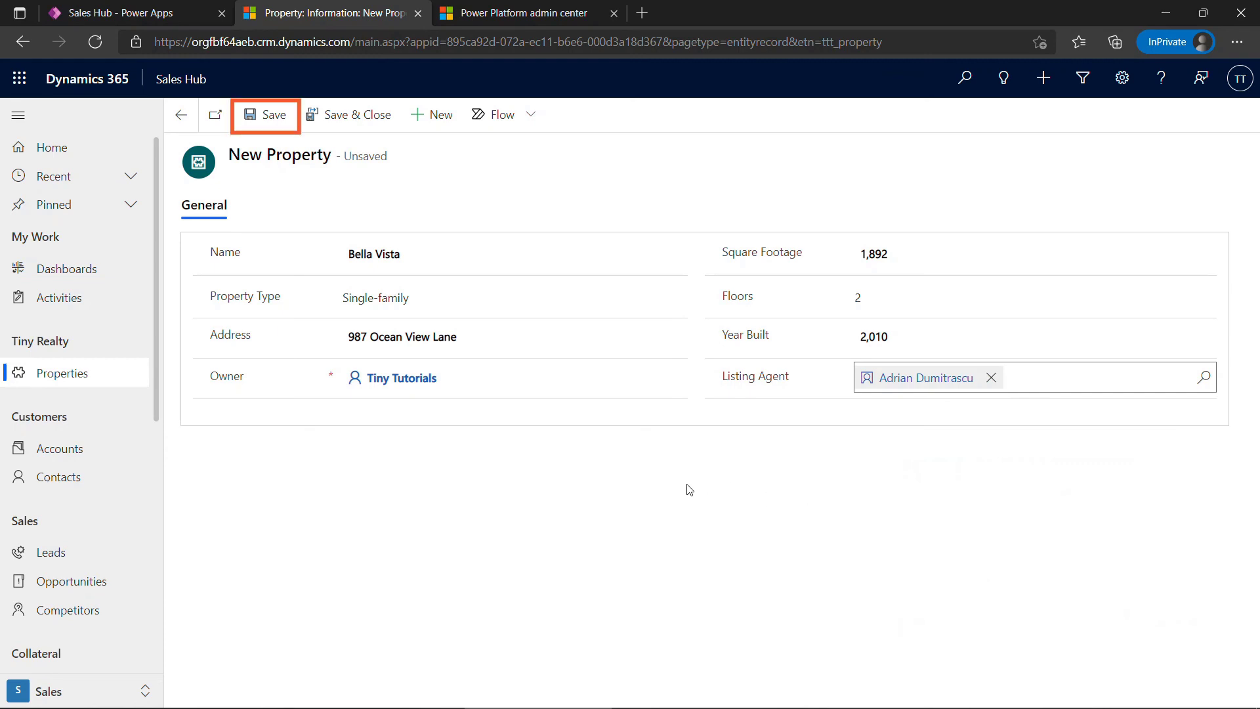
pyautogui.hotkey('ctrl', 's')
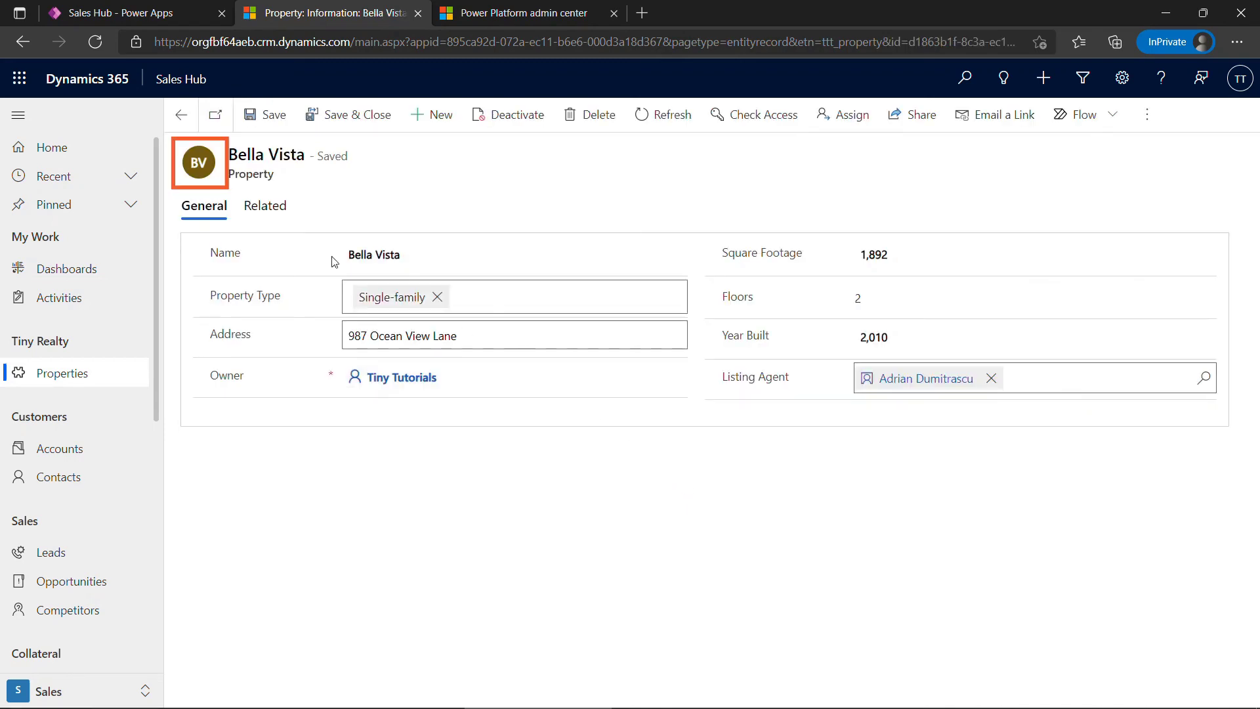
# - Upload beach-house.jpg as Bella Vista's record image, replacing the BV initials
pyautogui.click(198, 170)
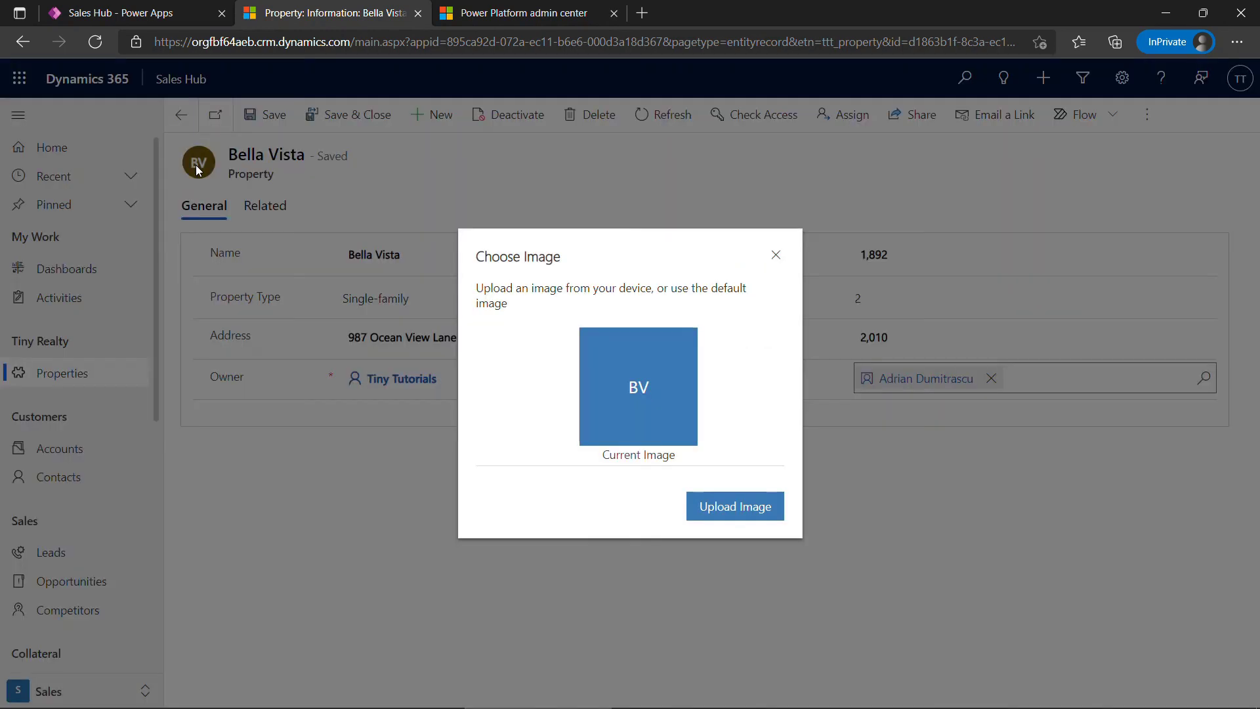
pyautogui.click(719, 513)
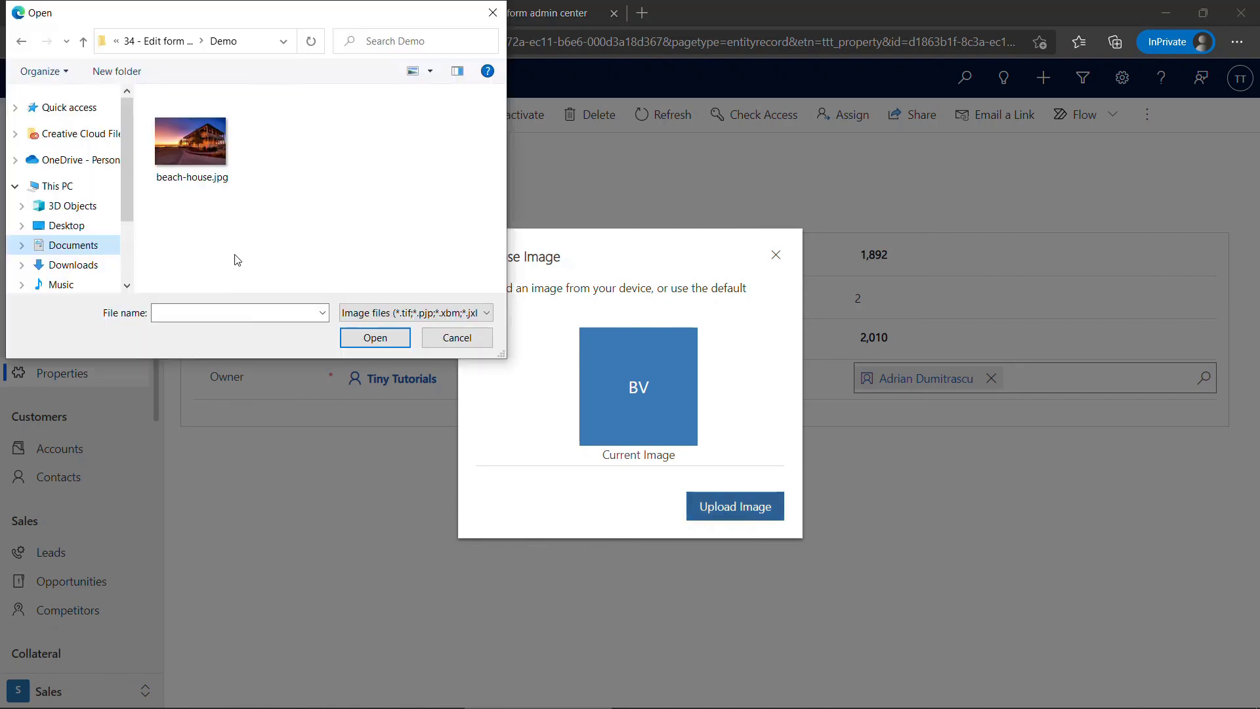
pyautogui.click(198, 164)
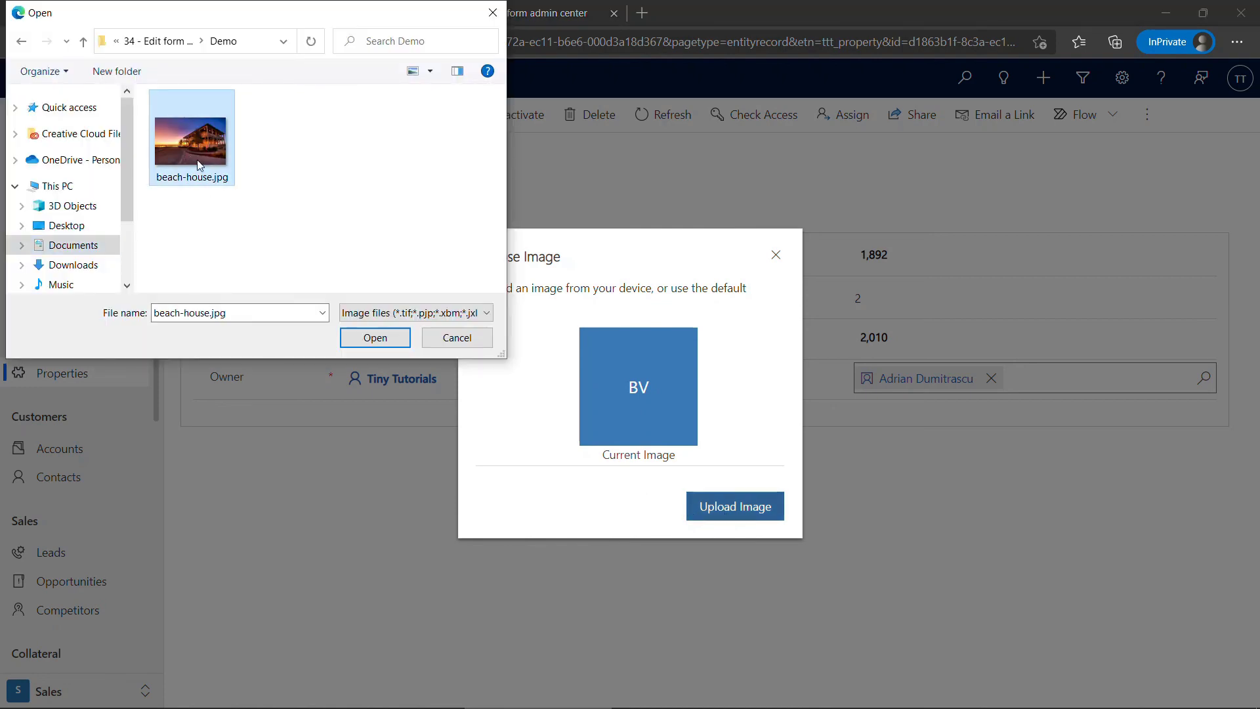
pyautogui.click(373, 338)
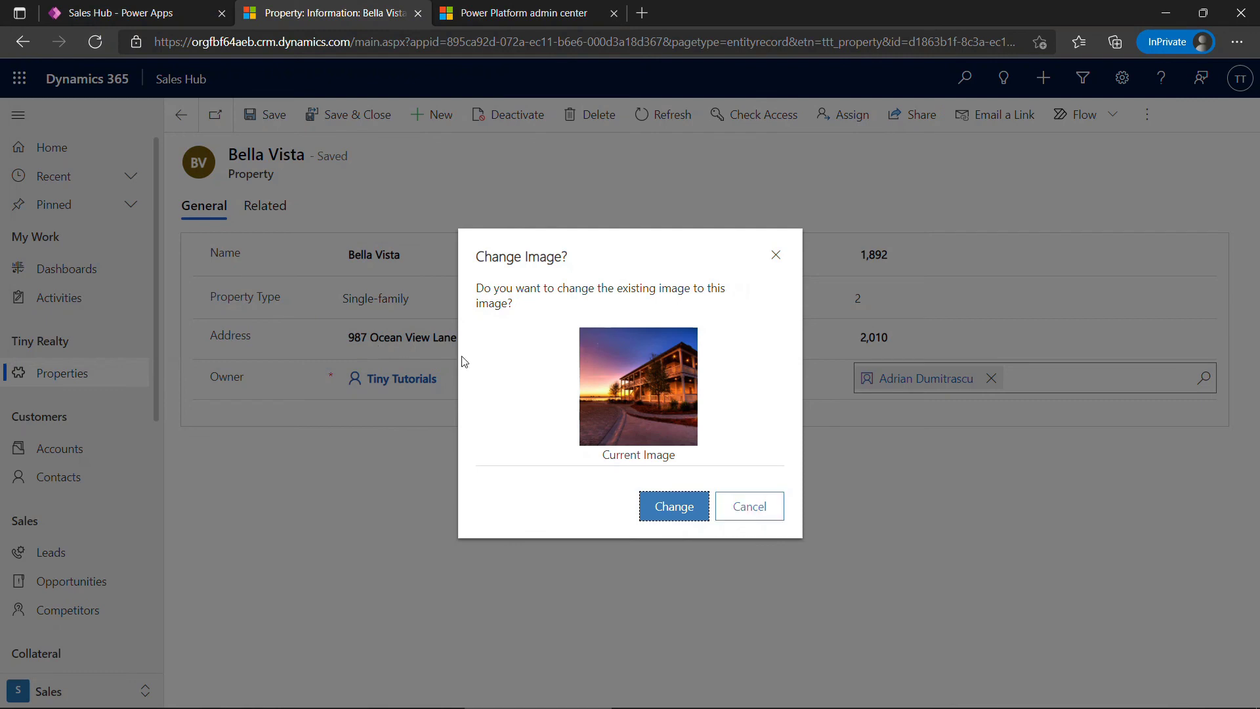
pyautogui.click(674, 517)
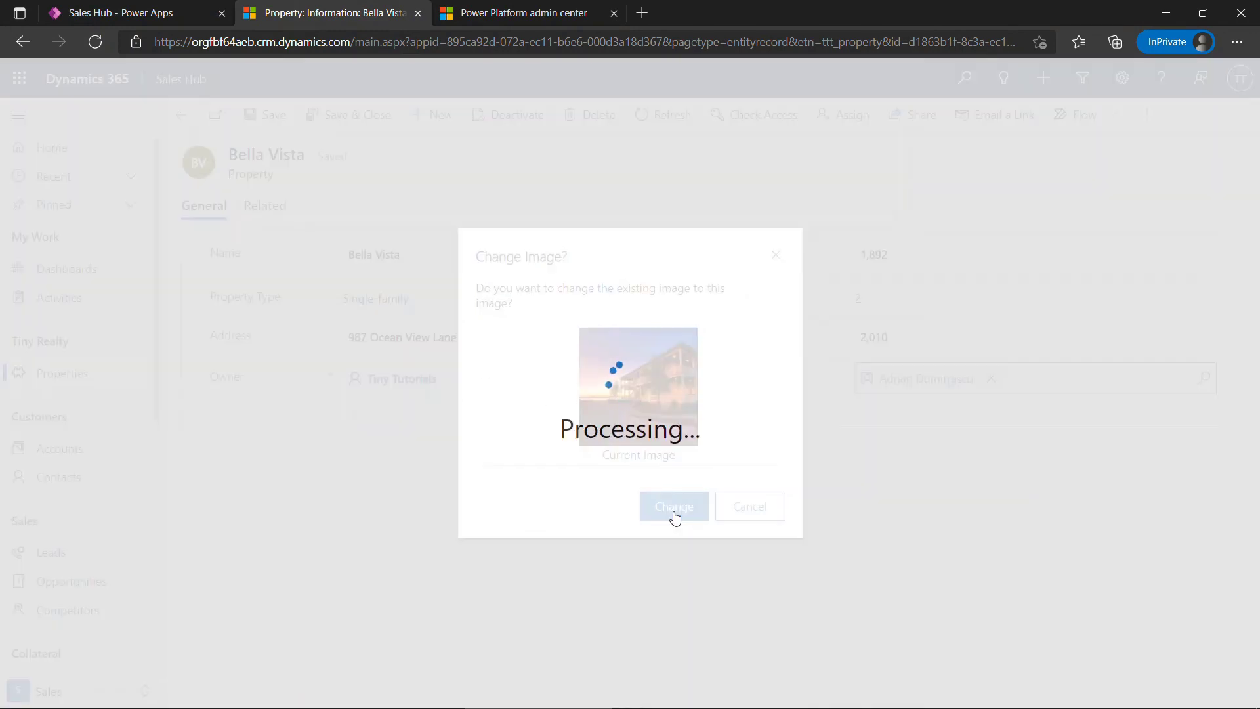